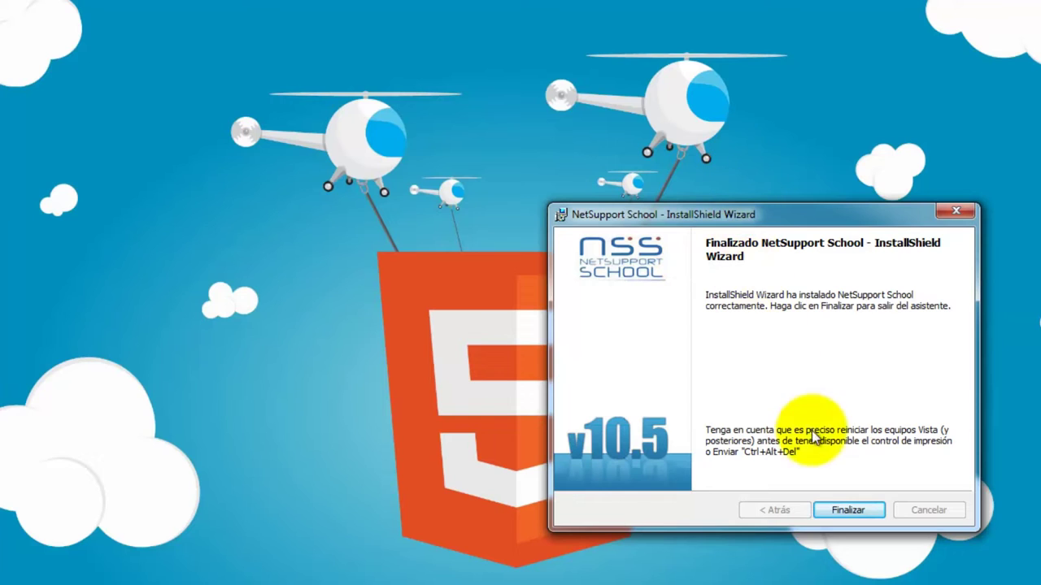
Close the finished installer, launch the Consola de Tutor, and dismiss the administrator-activation notice
click(849, 509)
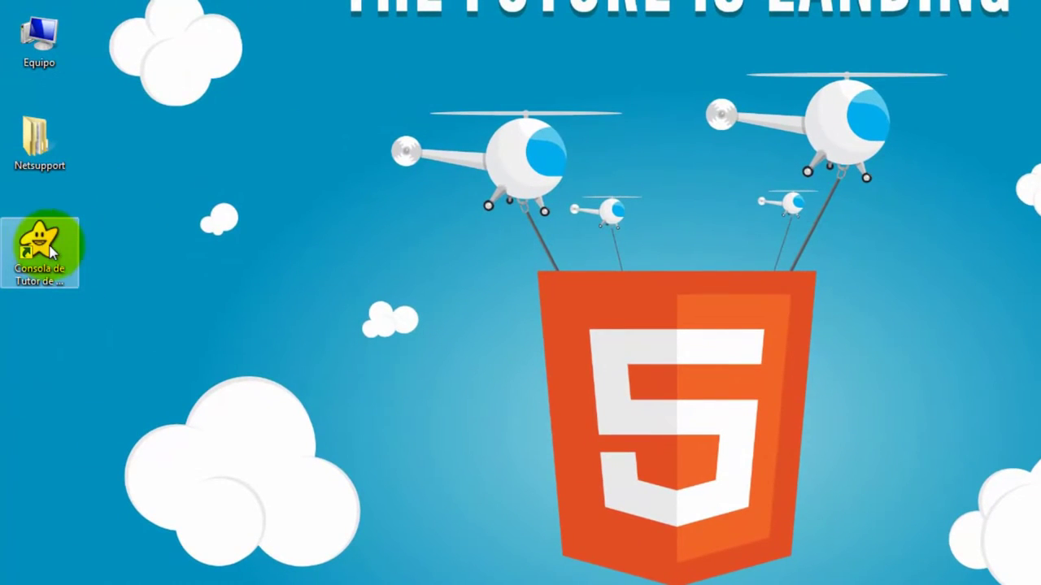
click(44, 253)
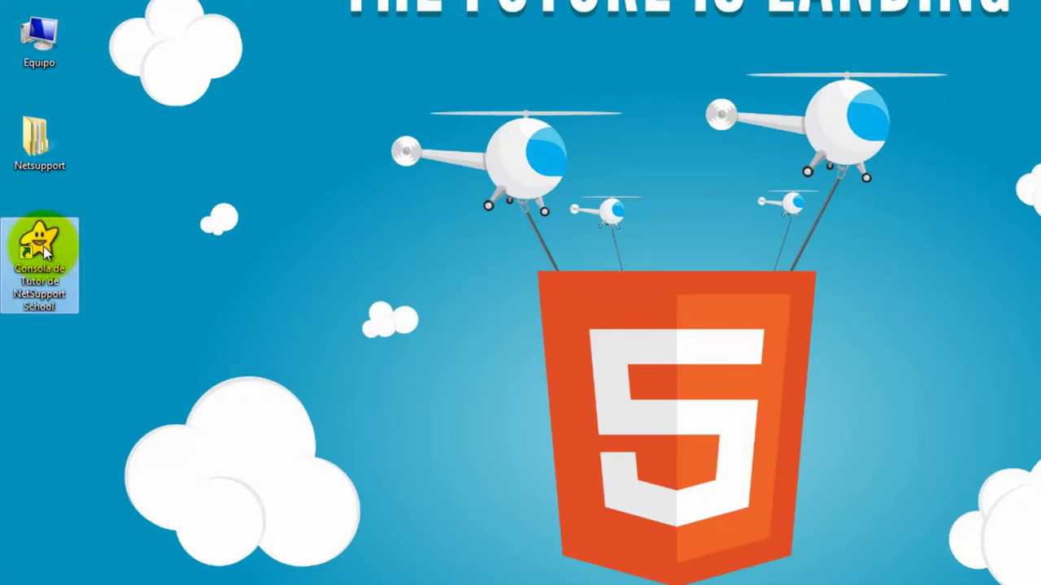
double_click(45, 253)
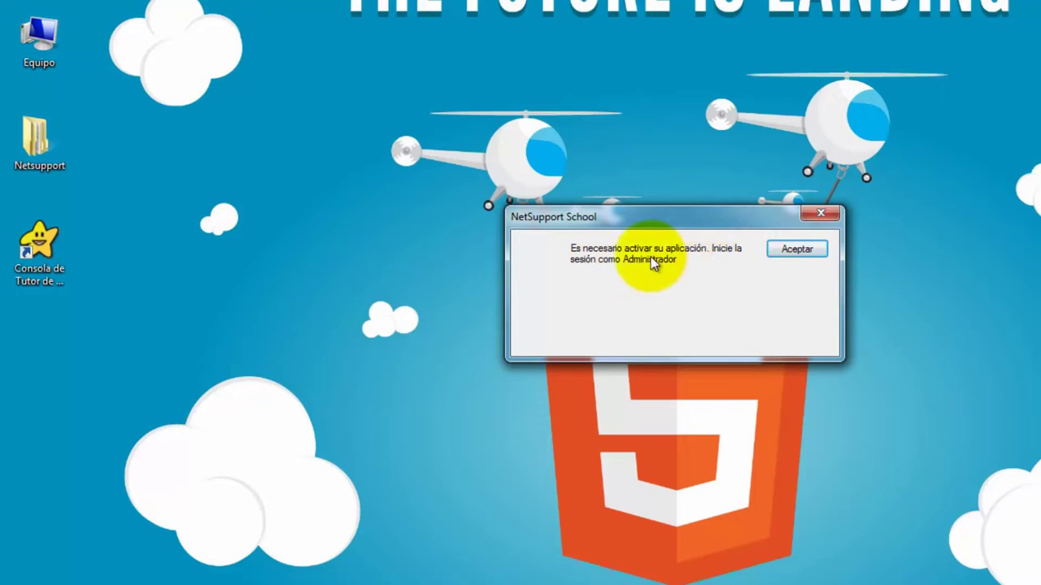
click(790, 248)
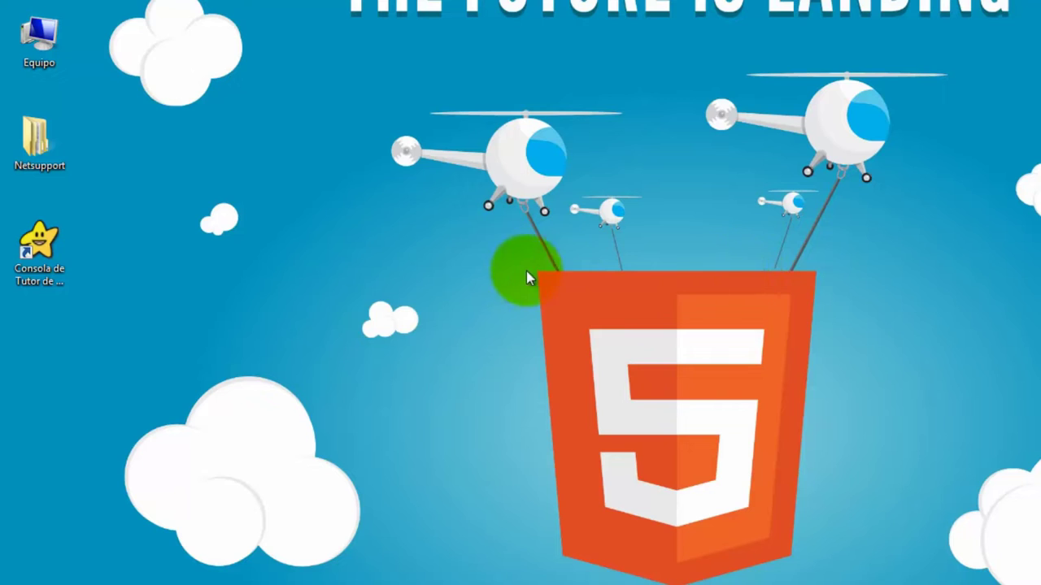
click(39, 256)
Run the Tutor Console as administrator, get past the failed online activation, and raise the Activación de producto form
right_click(40, 252)
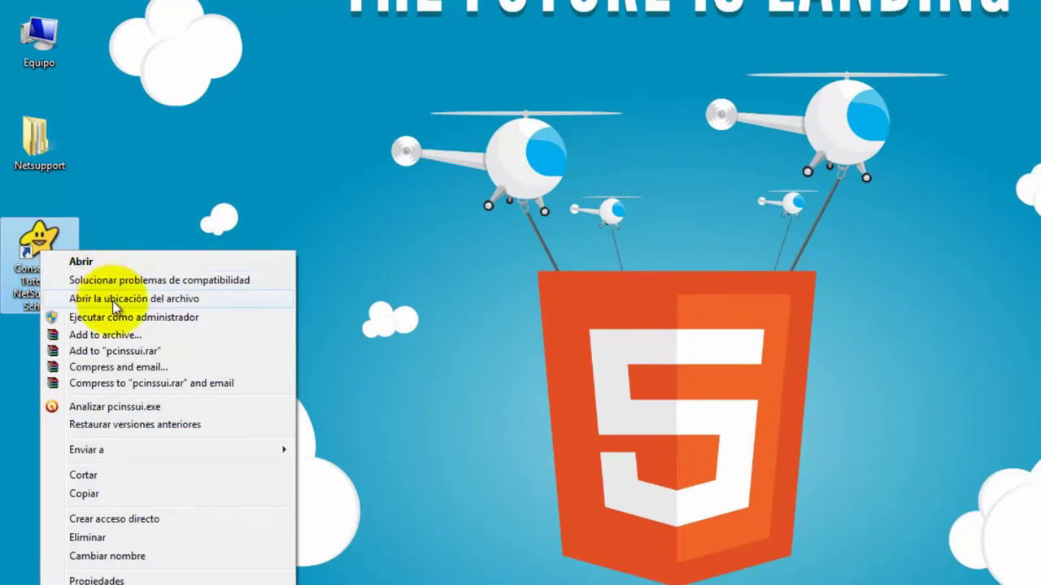
click(122, 317)
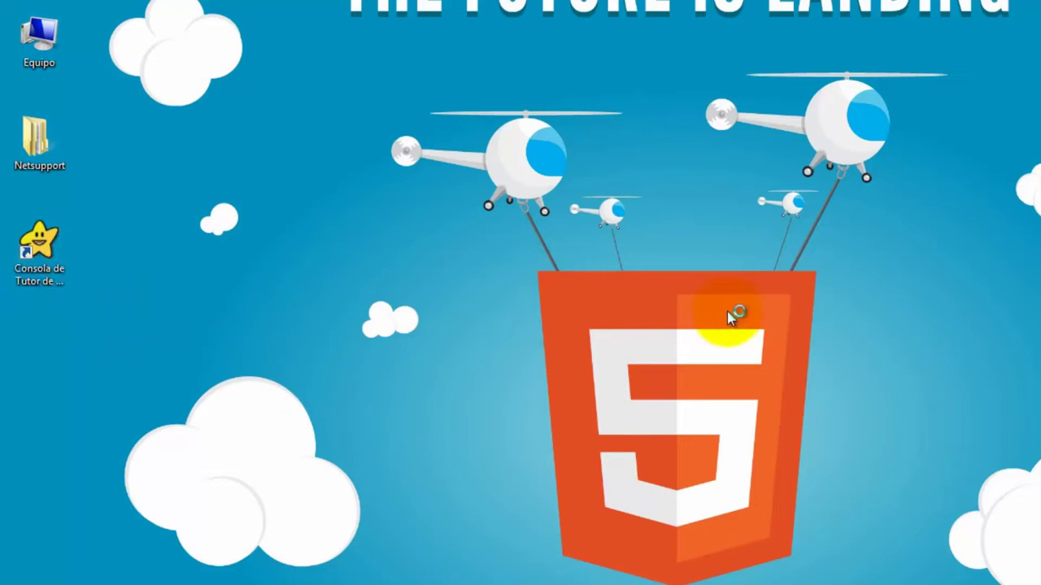
click(767, 256)
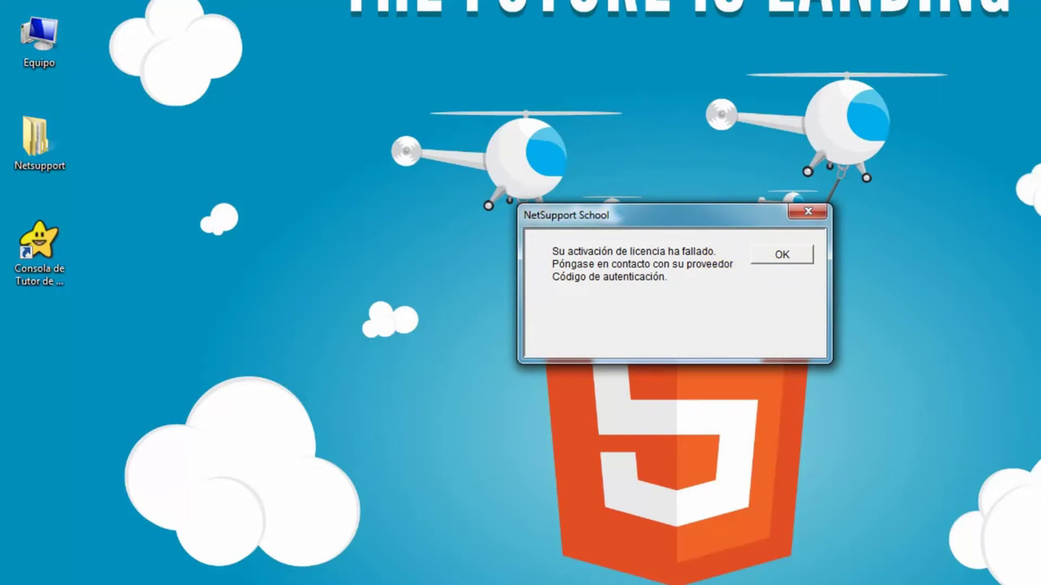
click(773, 257)
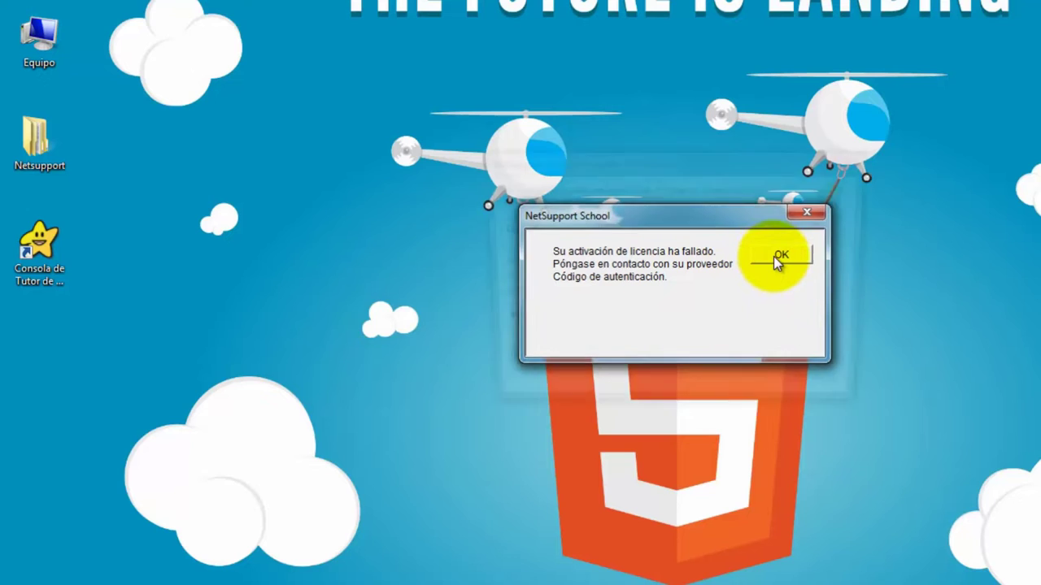
drag(701, 169, 824, 34)
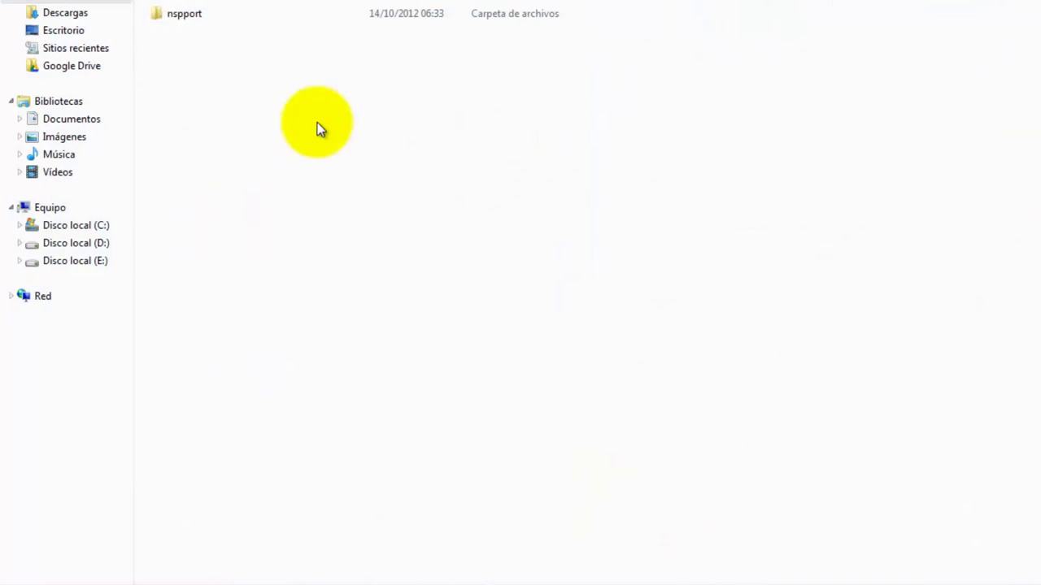
Open the Netsupport folder, run keygen past the avast warning, and move the activation form left
double_click(203, 14)
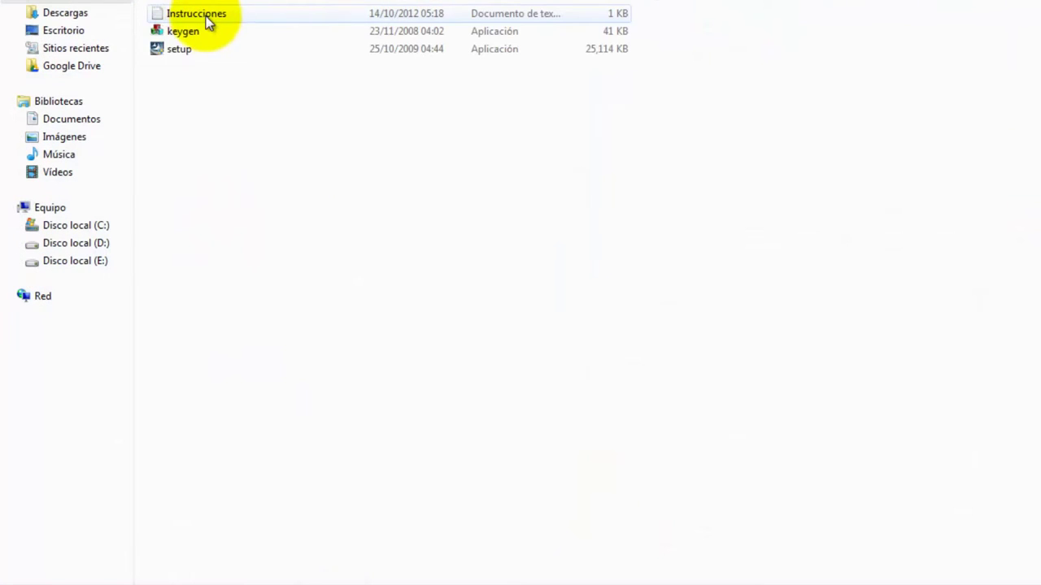
click(194, 33)
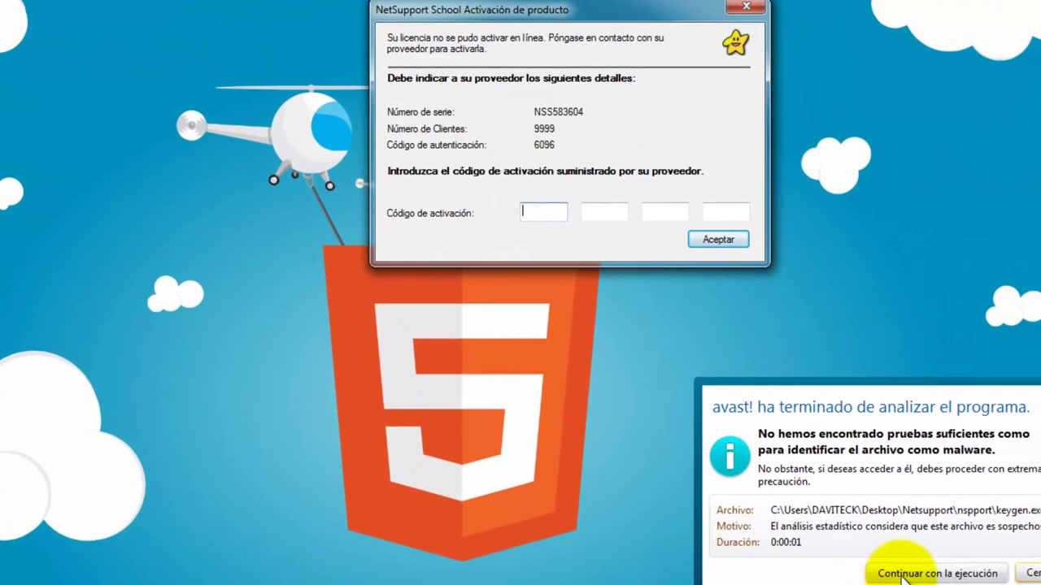
click(902, 573)
drag(638, 10, 158, 112)
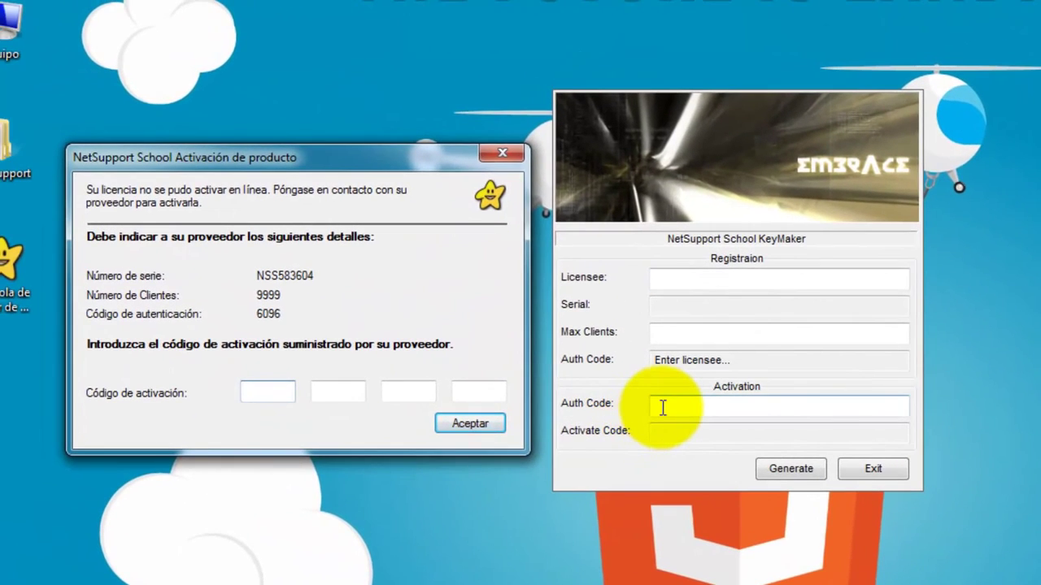
Enter the authentication code in KeyMaker and generate the activation code
click(663, 409)
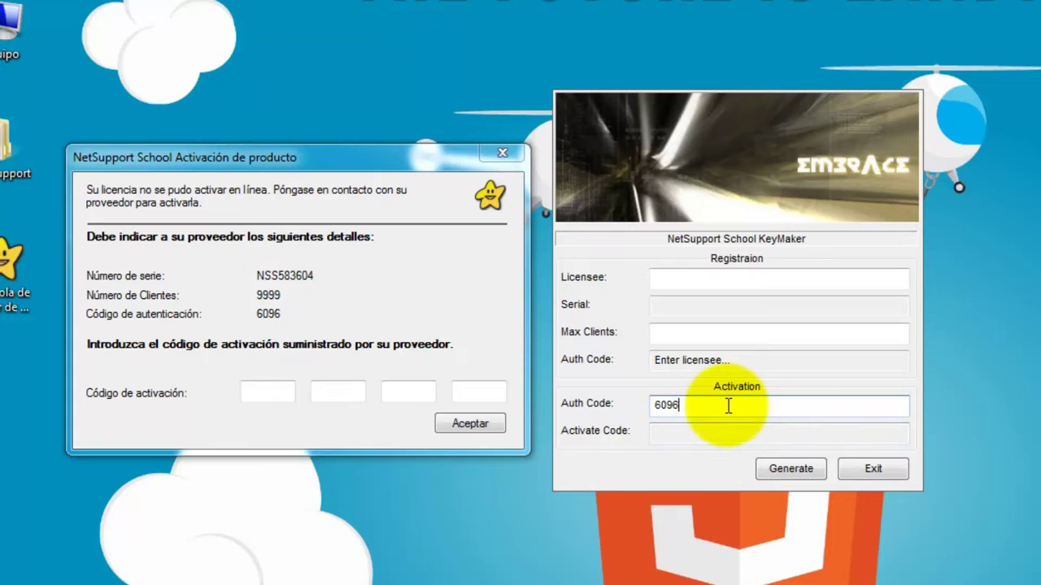
drag(691, 407, 655, 407)
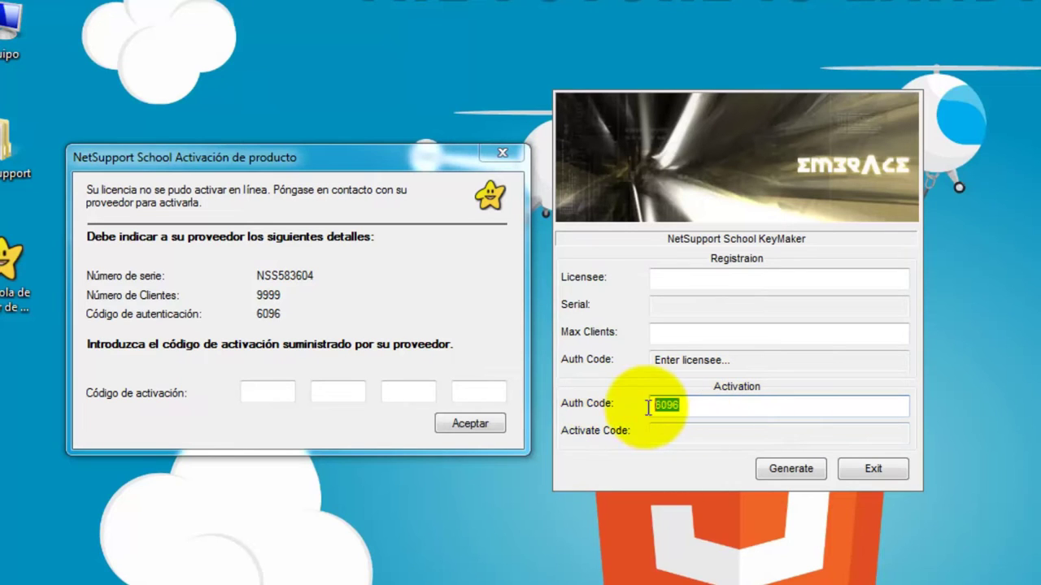
click(783, 470)
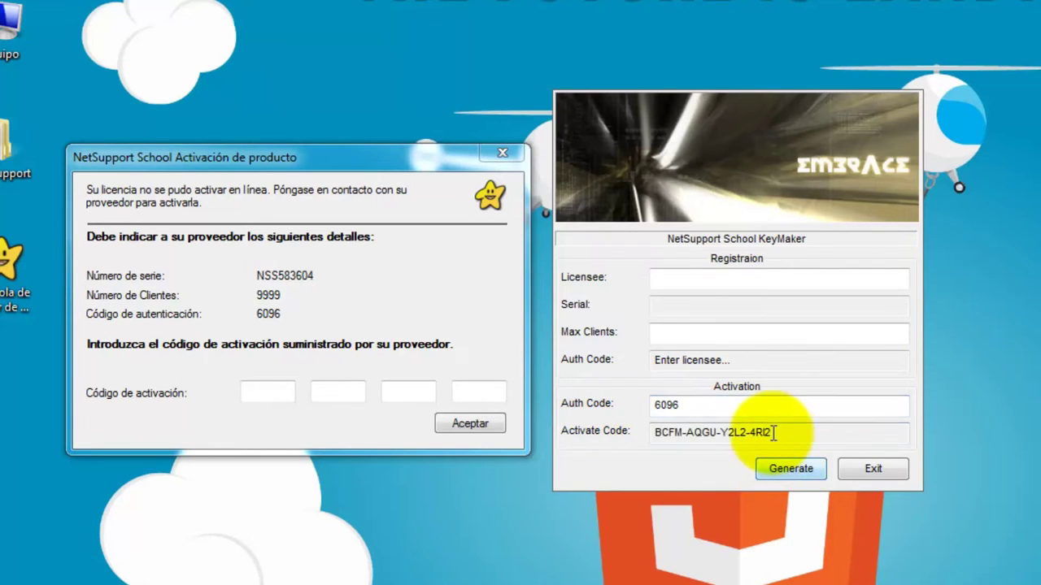
Copy the first two activation code groups into the first two activation boxes
double_click(682, 433)
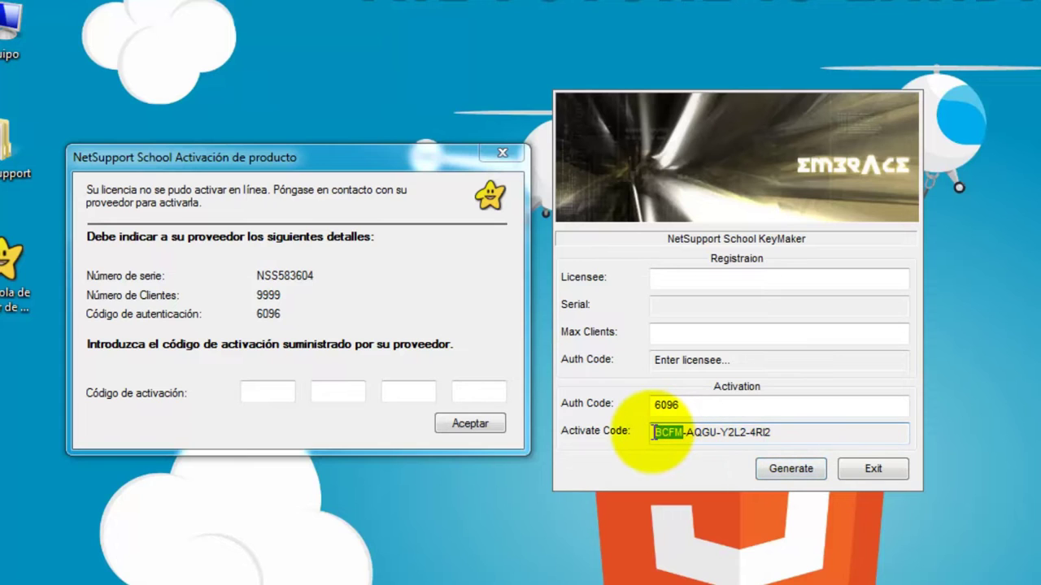
right_click(665, 435)
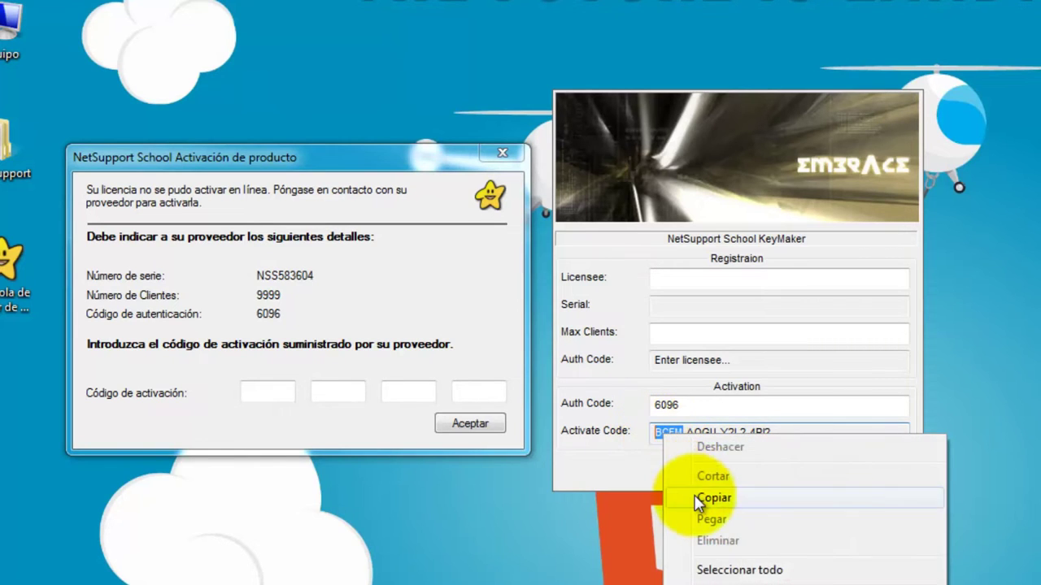
click(675, 495)
click(272, 394)
right_click(273, 394)
click(325, 420)
drag(715, 433, 690, 434)
right_click(691, 435)
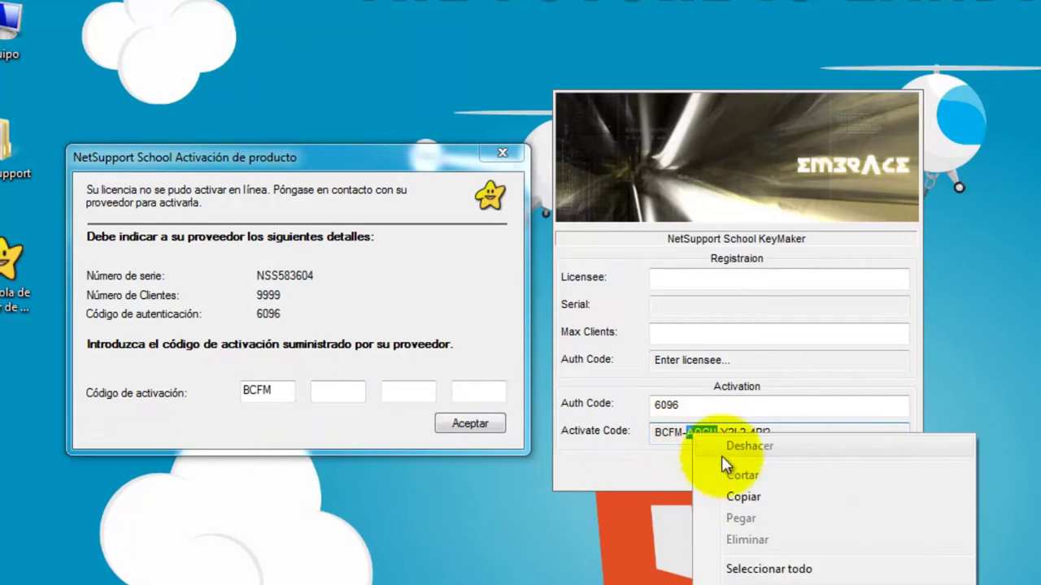
click(750, 494)
right_click(356, 392)
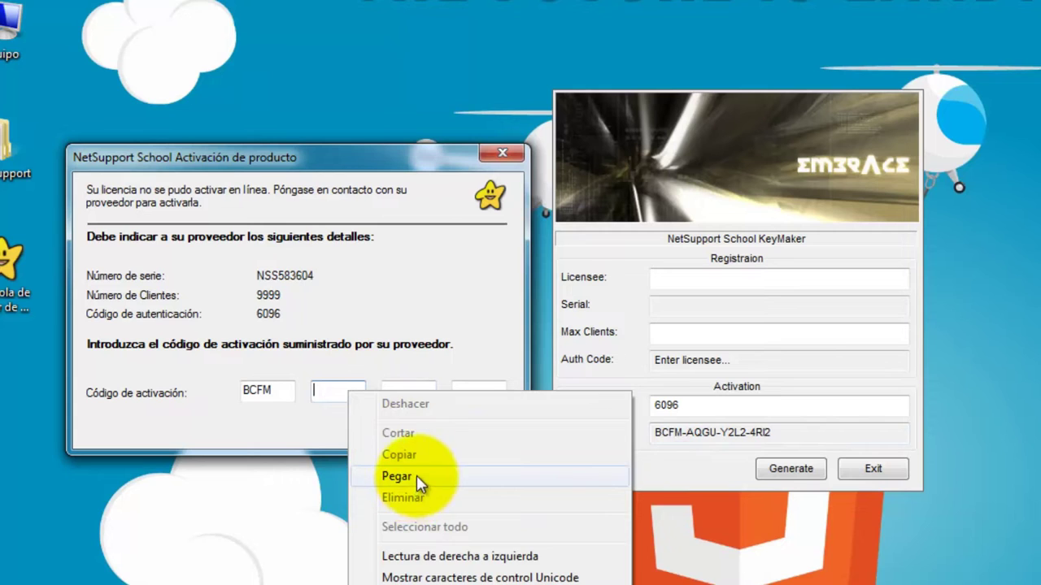
click(415, 479)
Copy the third and fourth code groups into their boxes, submit the activation, and exit KeyMaker
drag(746, 432, 721, 433)
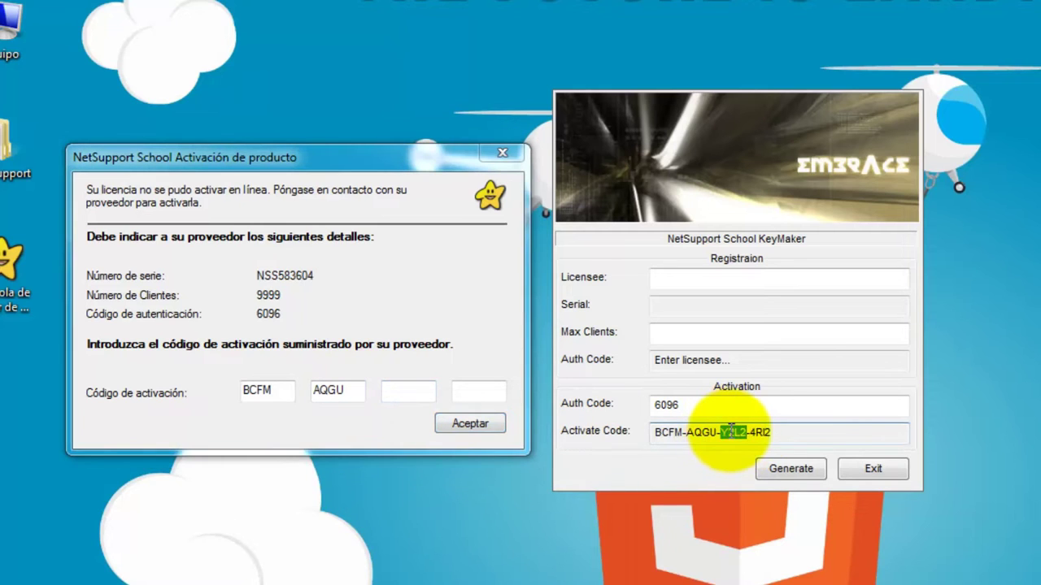
right_click(730, 433)
click(773, 495)
right_click(411, 392)
click(487, 481)
drag(773, 433, 757, 433)
right_click(753, 432)
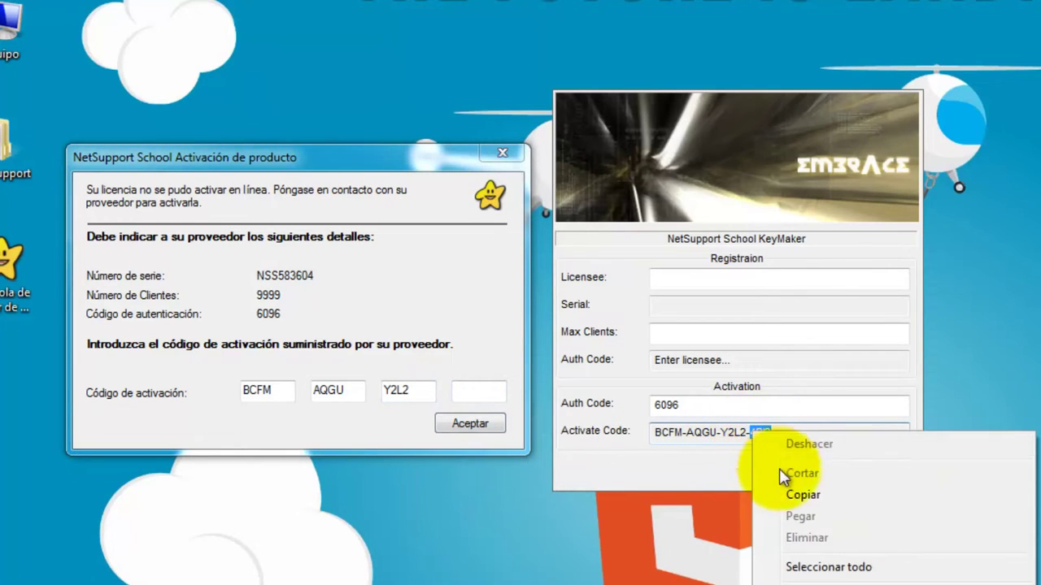
click(787, 493)
right_click(476, 394)
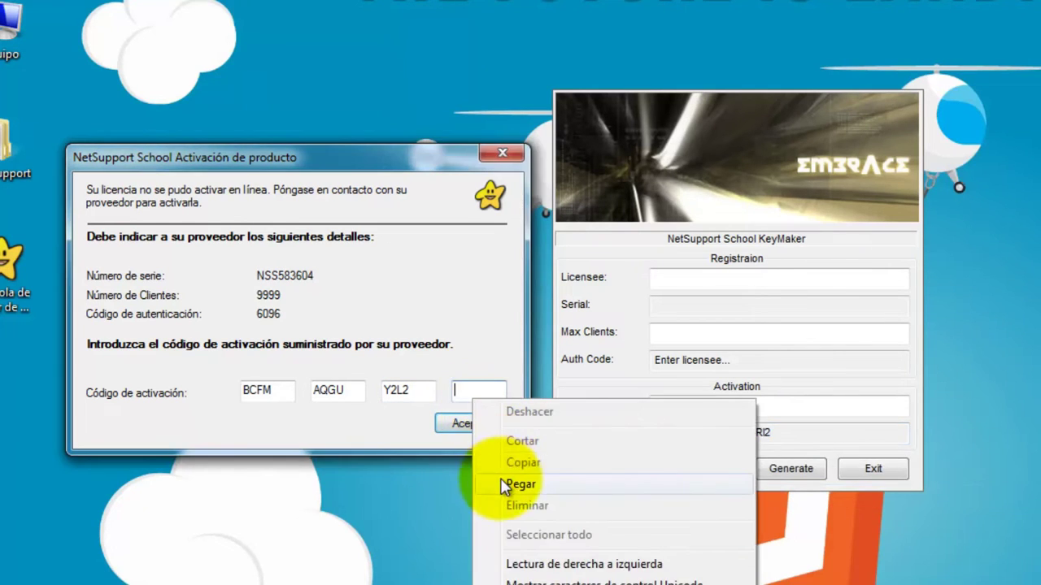
click(506, 484)
click(470, 424)
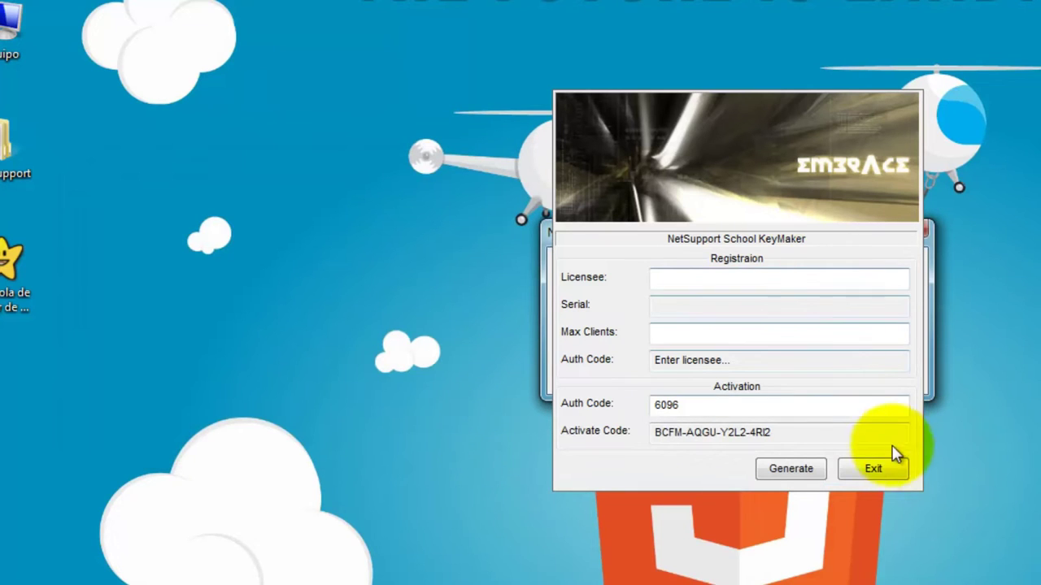
click(872, 471)
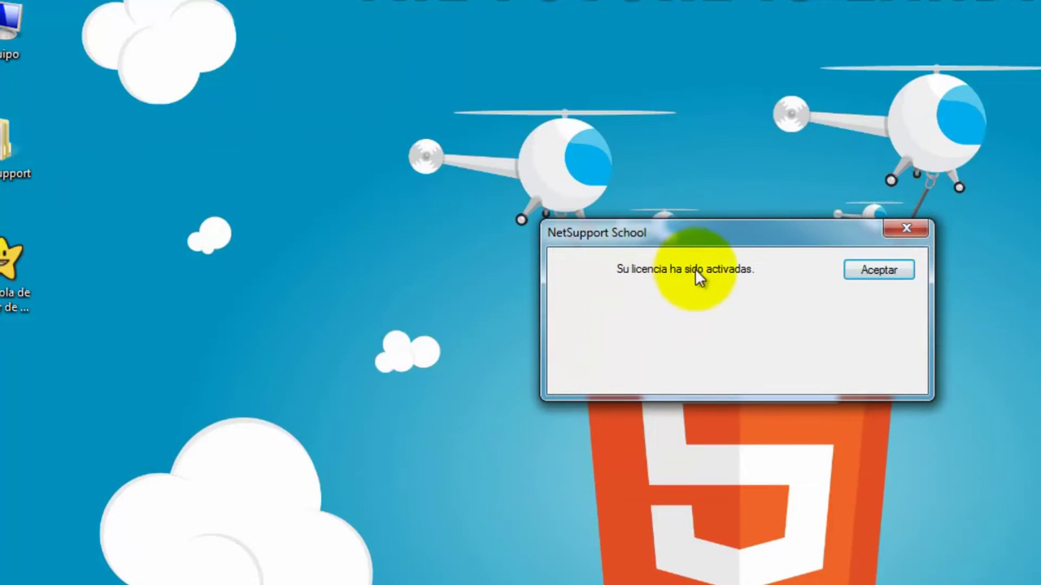
Acknowledge activation, untick 'Mostrar esta pantalla al iniciar', accept lesson details, and reposition the console
click(872, 267)
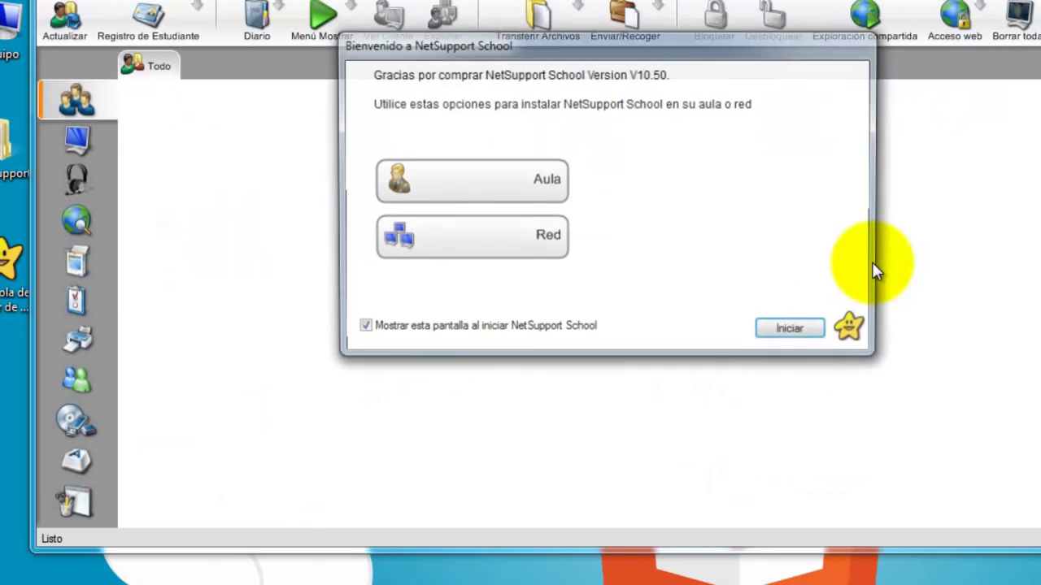
click(359, 328)
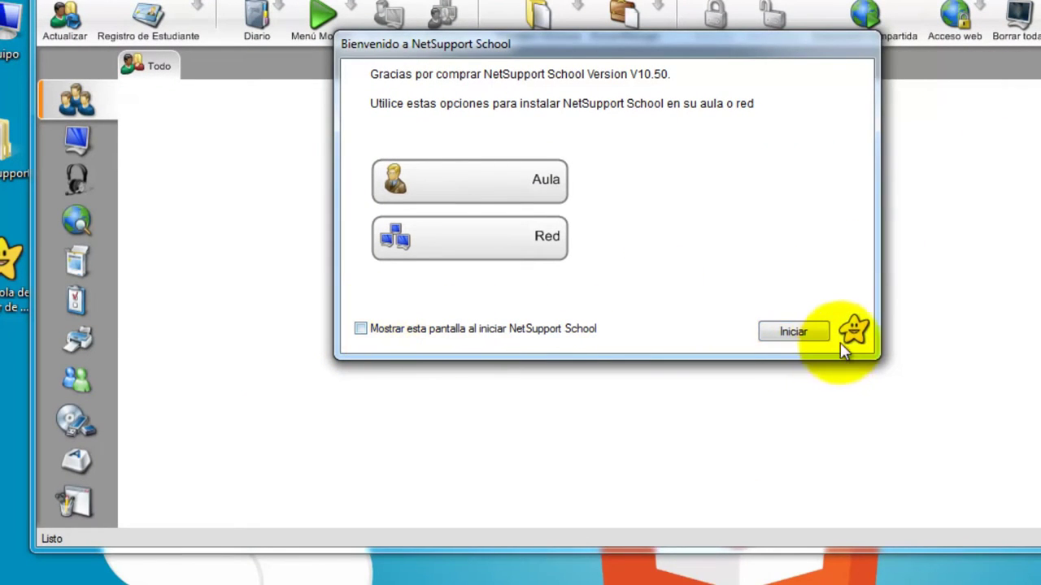
click(801, 332)
click(692, 488)
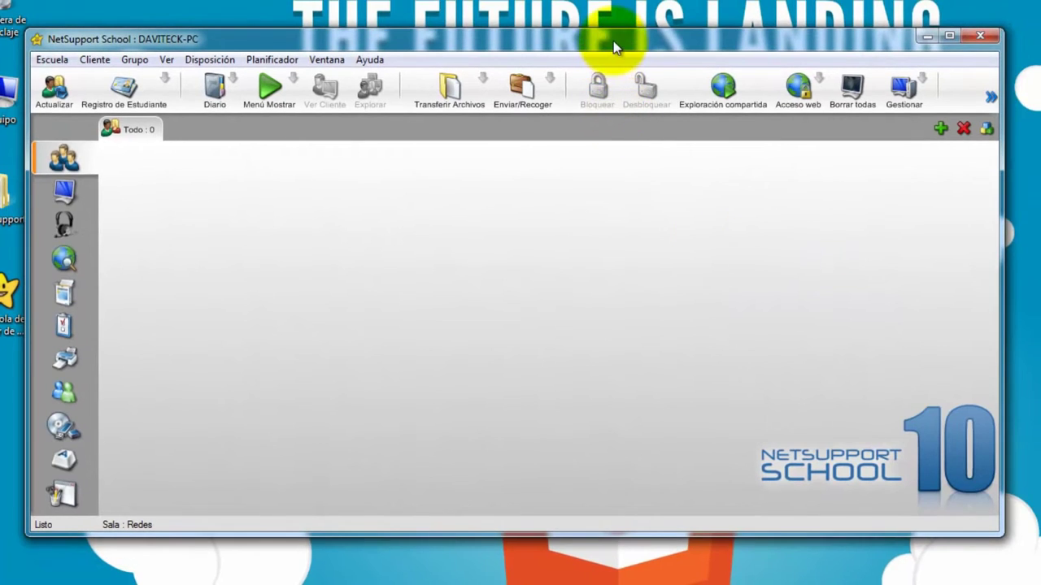
drag(613, 41, 679, 19)
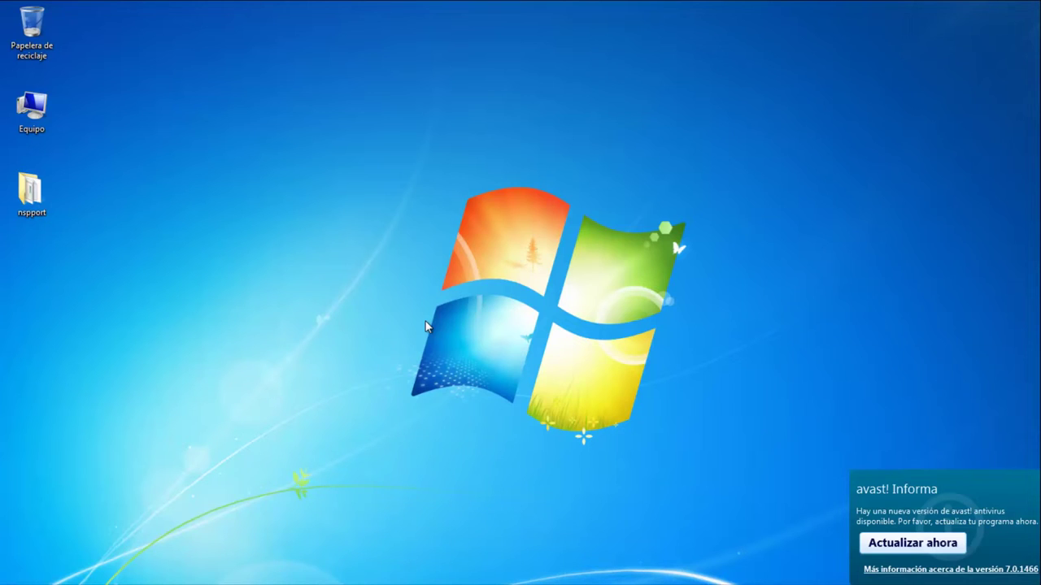
Open the nspport folder, try the setup program, then close the folder window
double_click(33, 193)
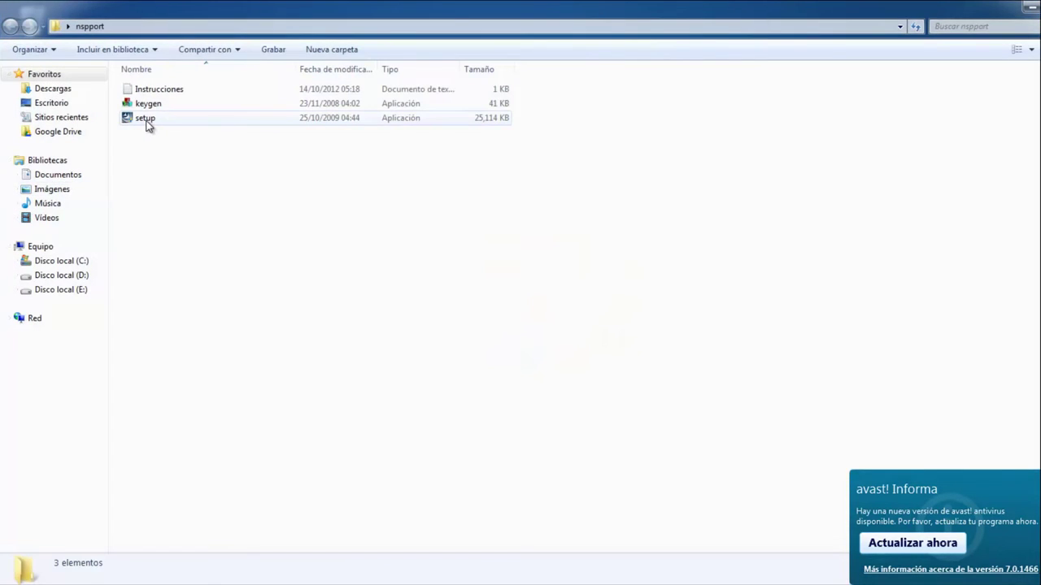
double_click(148, 122)
right_click(146, 118)
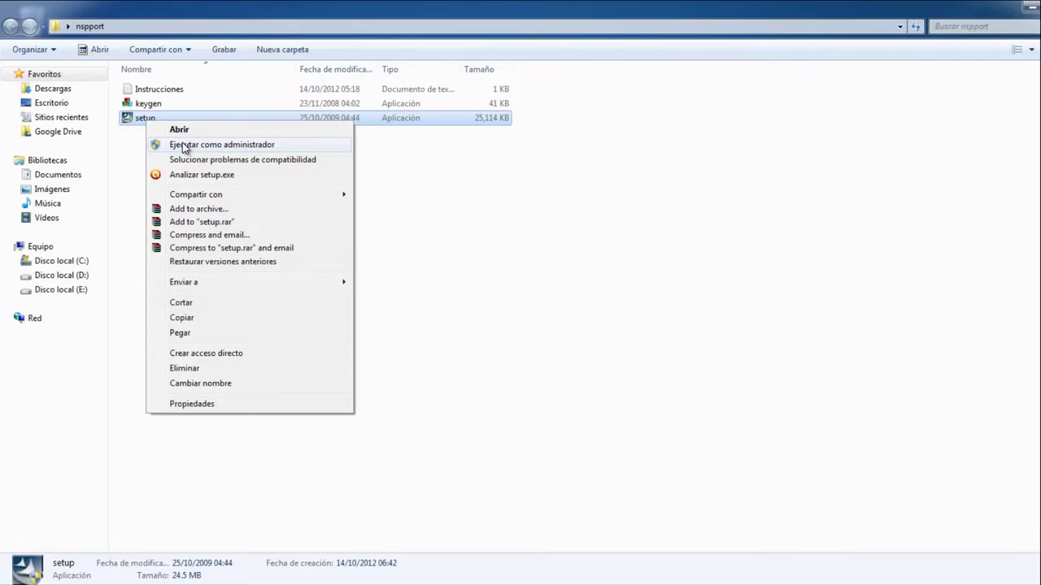
click(1029, 13)
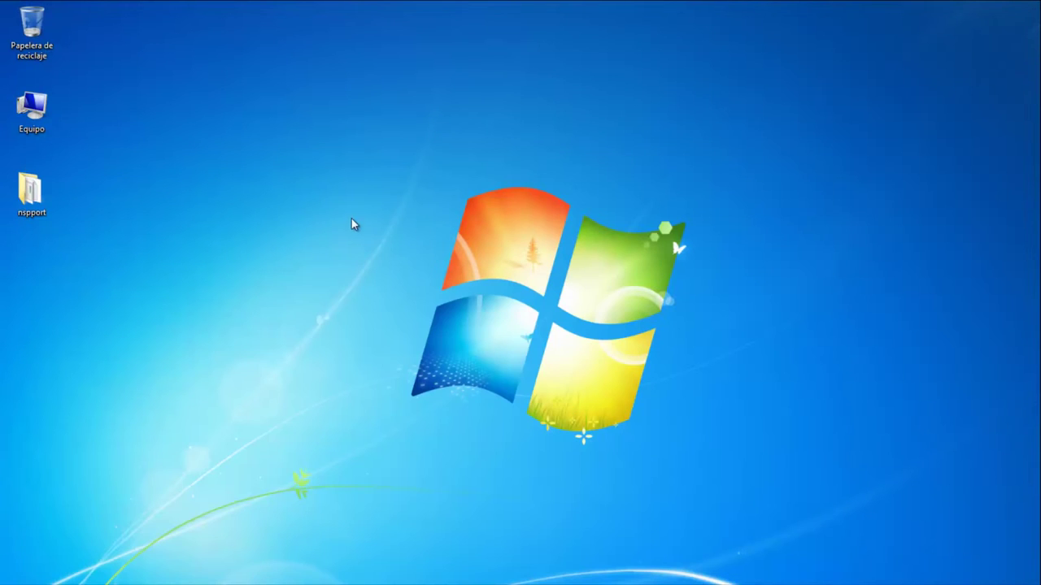
Refresh the desktop repeatedly with Actualizar
right_click(264, 220)
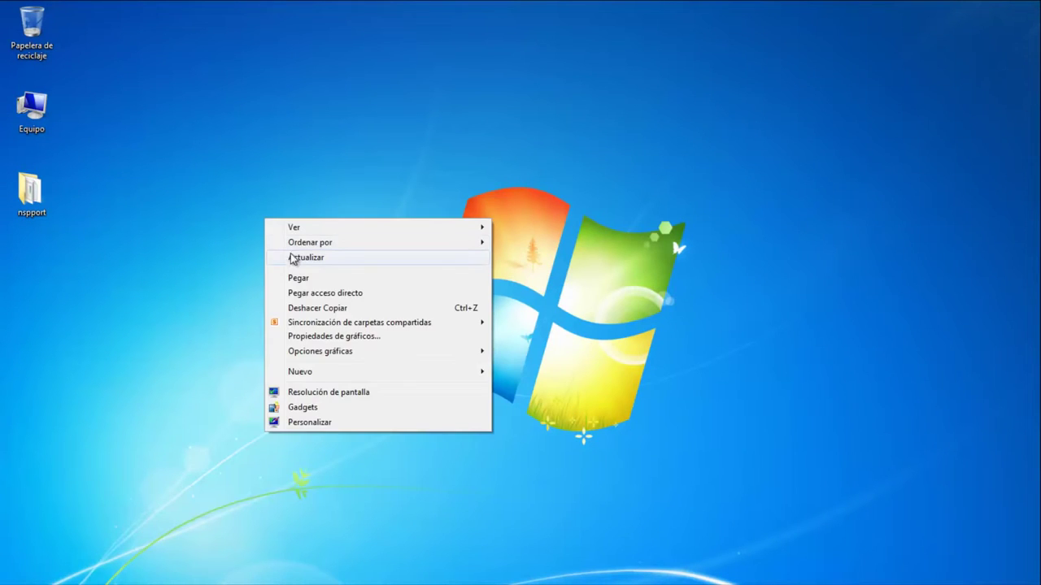
click(296, 258)
right_click(280, 211)
click(300, 248)
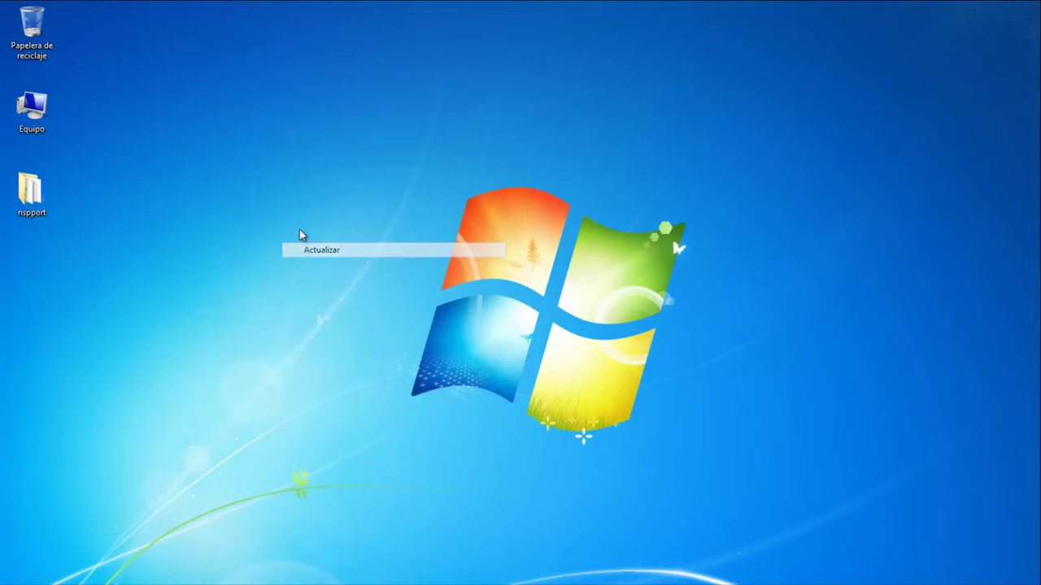
right_click(298, 215)
right_click(321, 204)
click(355, 241)
right_click(345, 206)
click(371, 247)
right_click(342, 218)
click(368, 247)
right_click(323, 195)
click(355, 233)
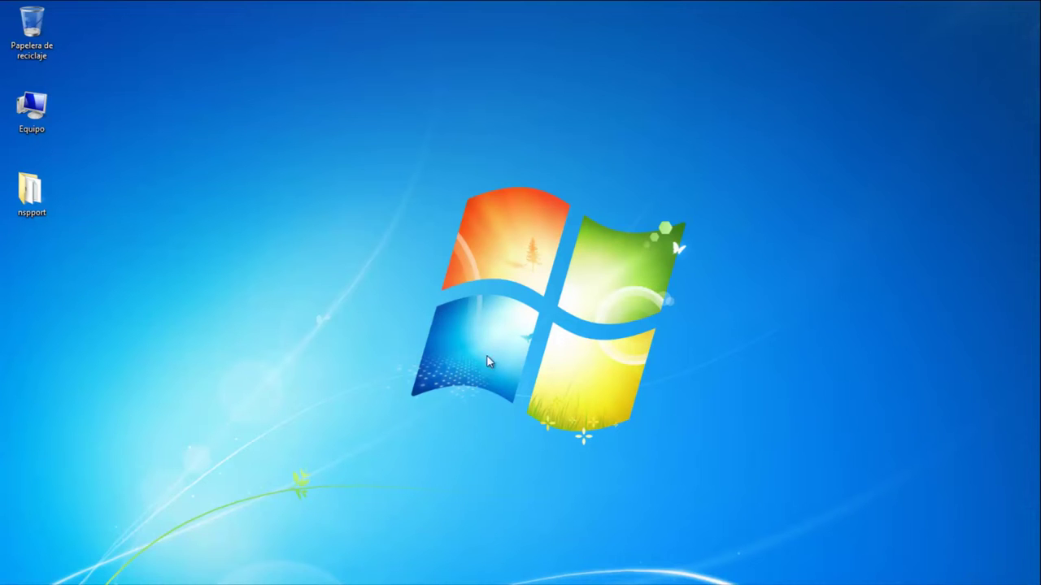
Go through Centro de redes to Conexión de área local 2 properties and open its TCP/IPv4 settings
key(super)
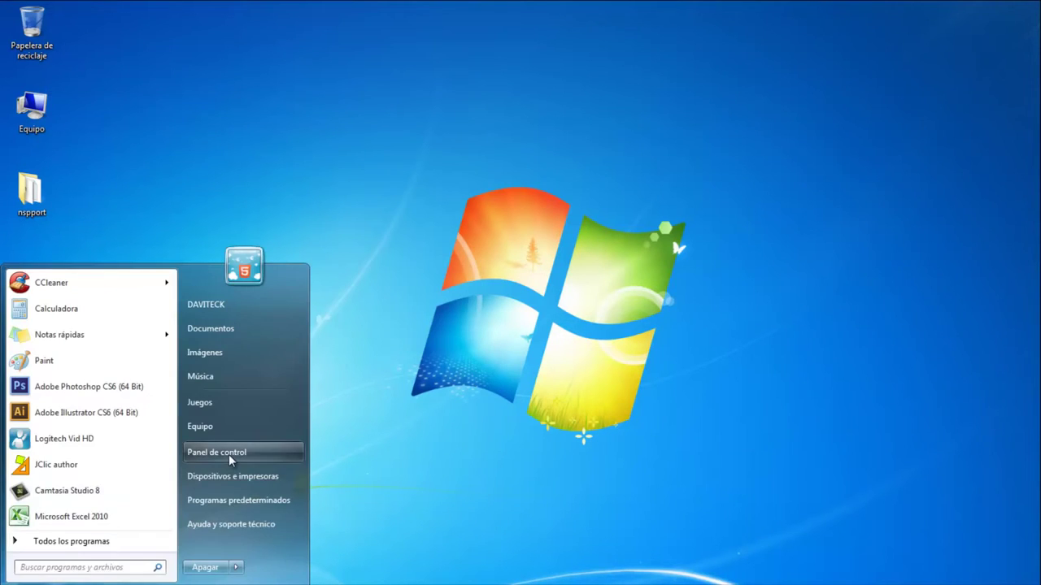
click(228, 453)
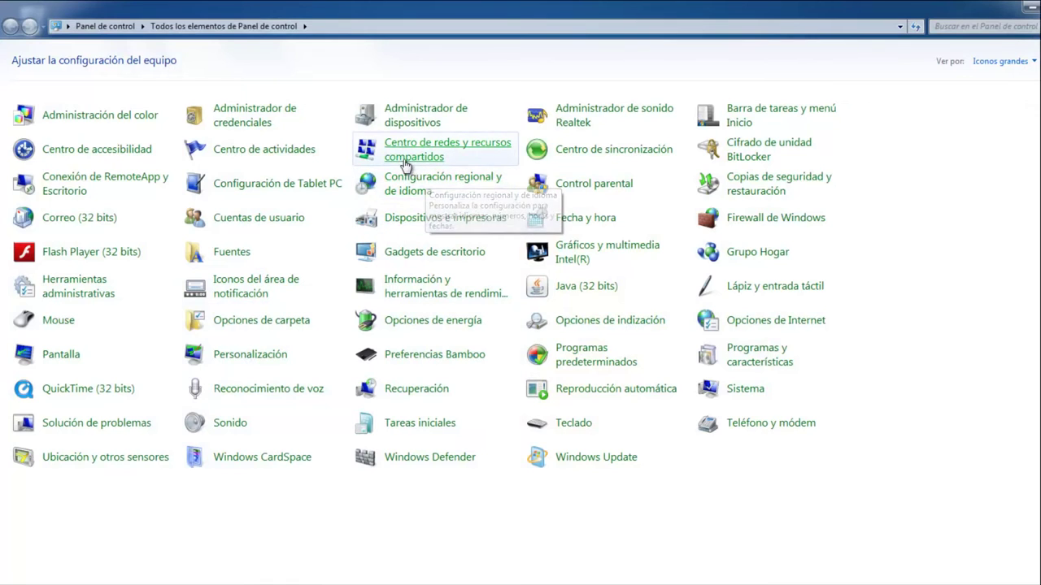
click(406, 153)
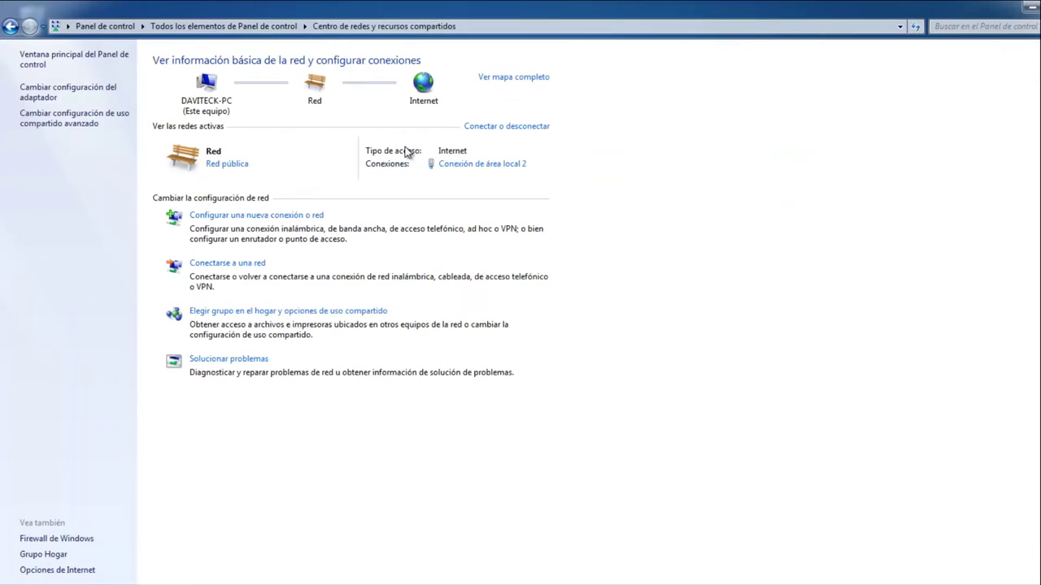
click(38, 91)
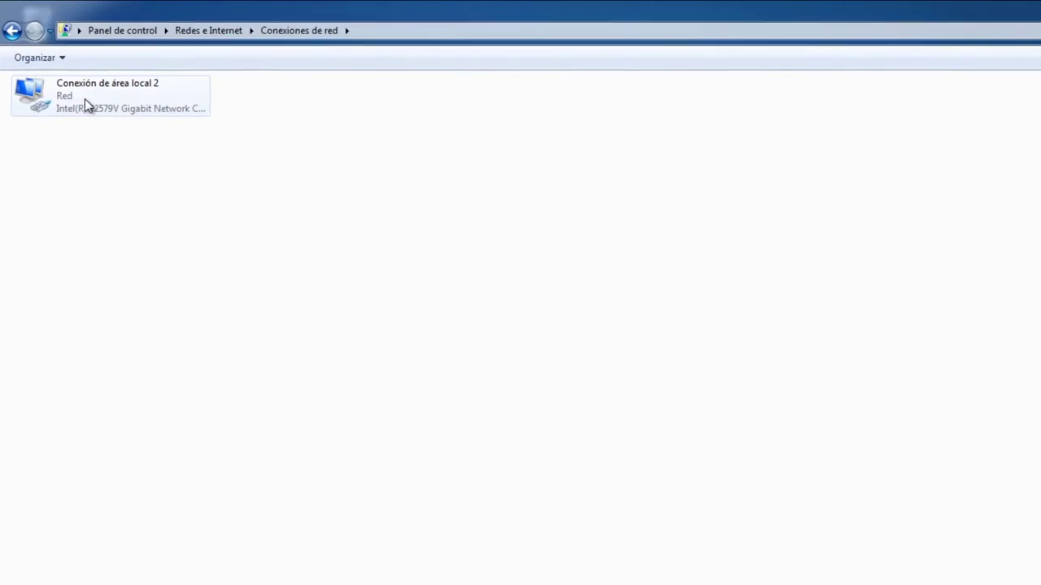
click(65, 84)
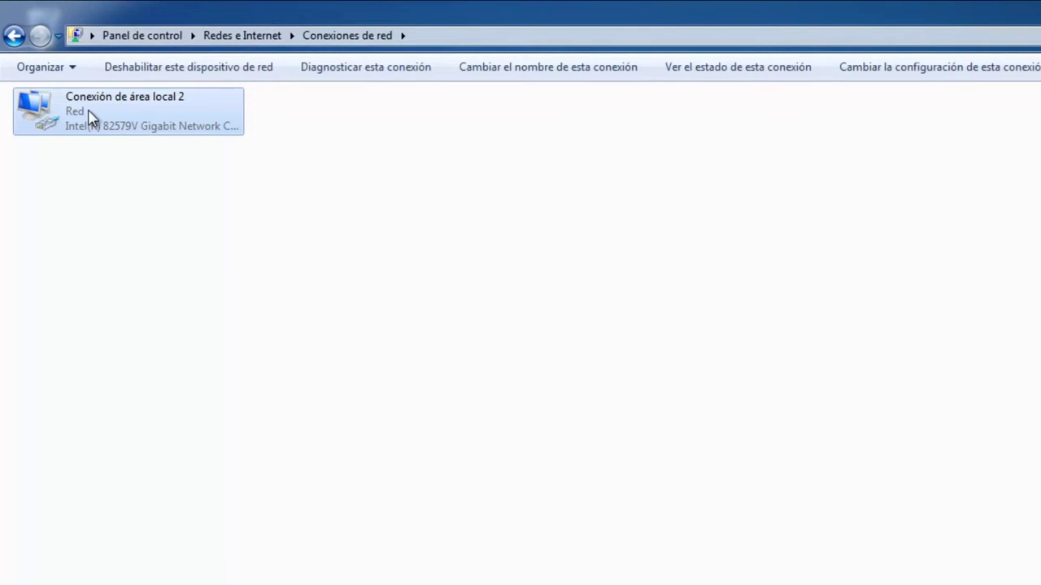
right_click(89, 112)
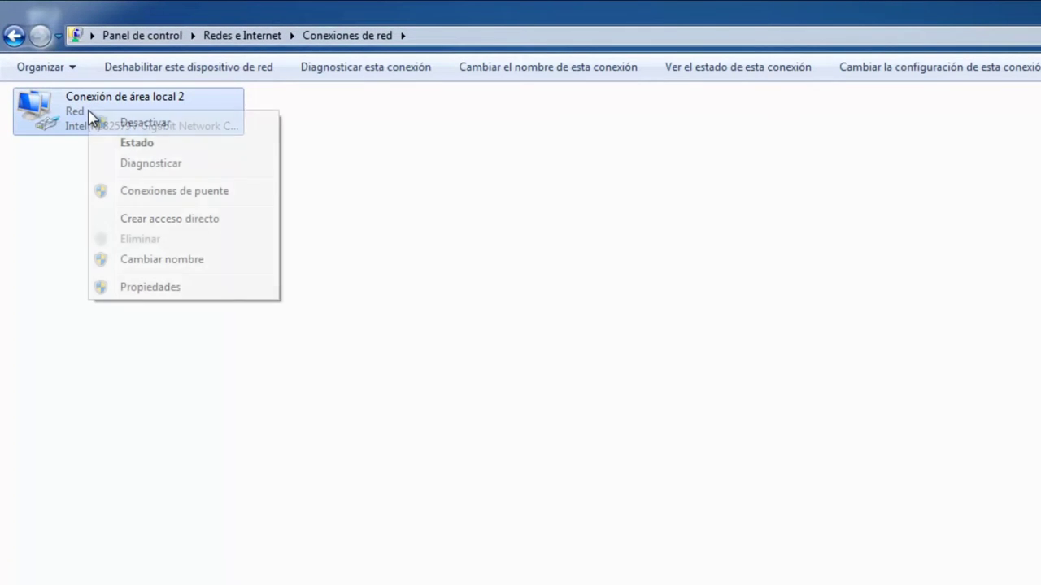
click(161, 287)
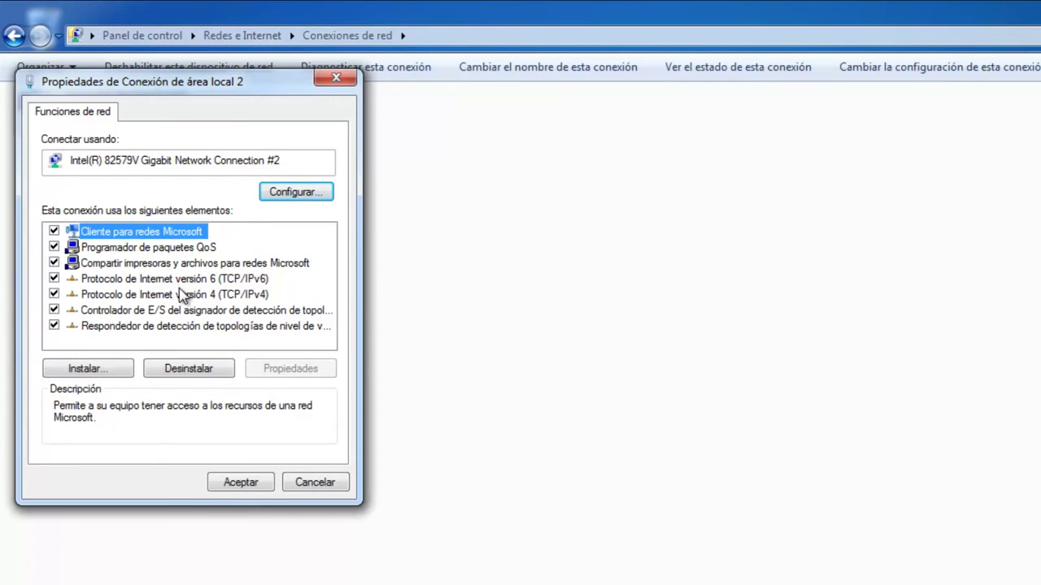
click(190, 298)
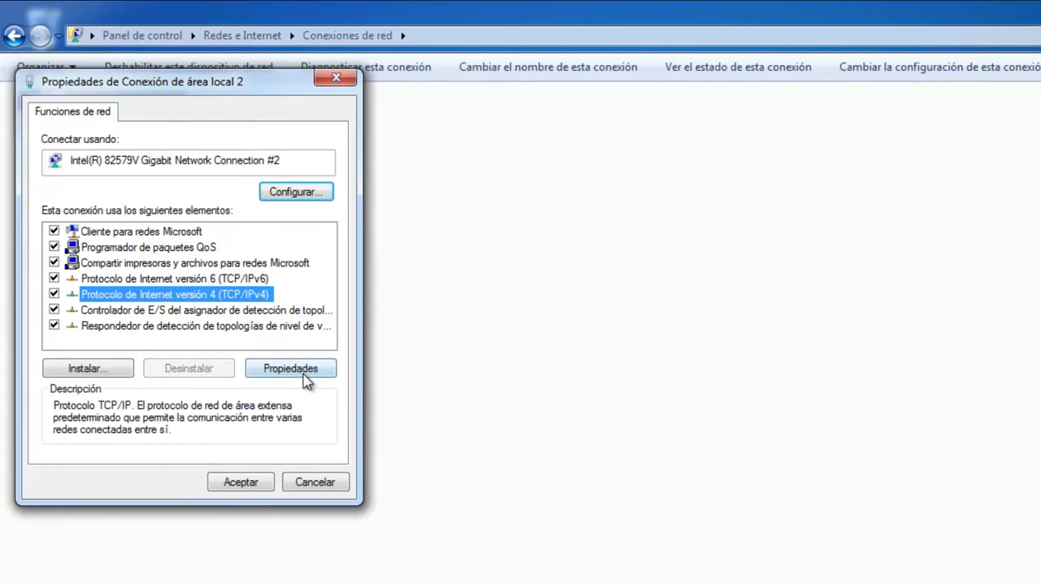
click(329, 373)
drag(323, 169, 744, 185)
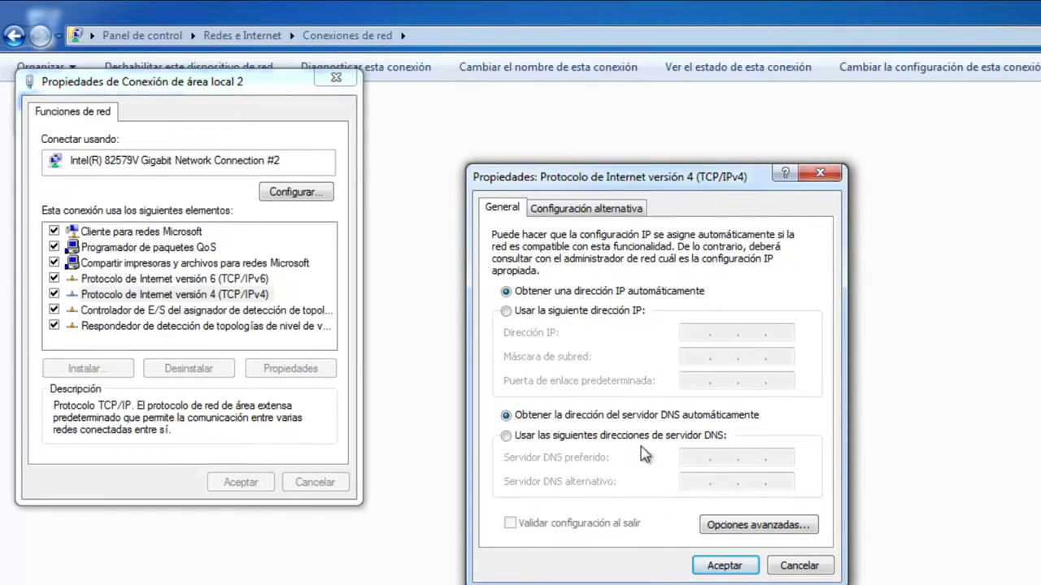
Switch to a manual IP and enter 192.168.1.45, mask 255.255.255.0, gateway 192.168.1.1
click(620, 312)
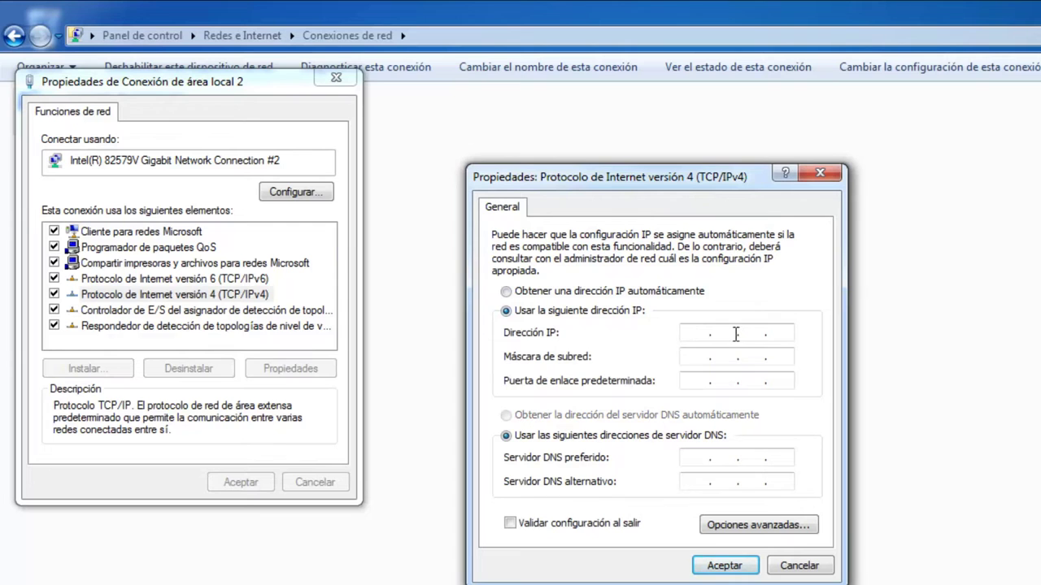
text(192 . 168 . )
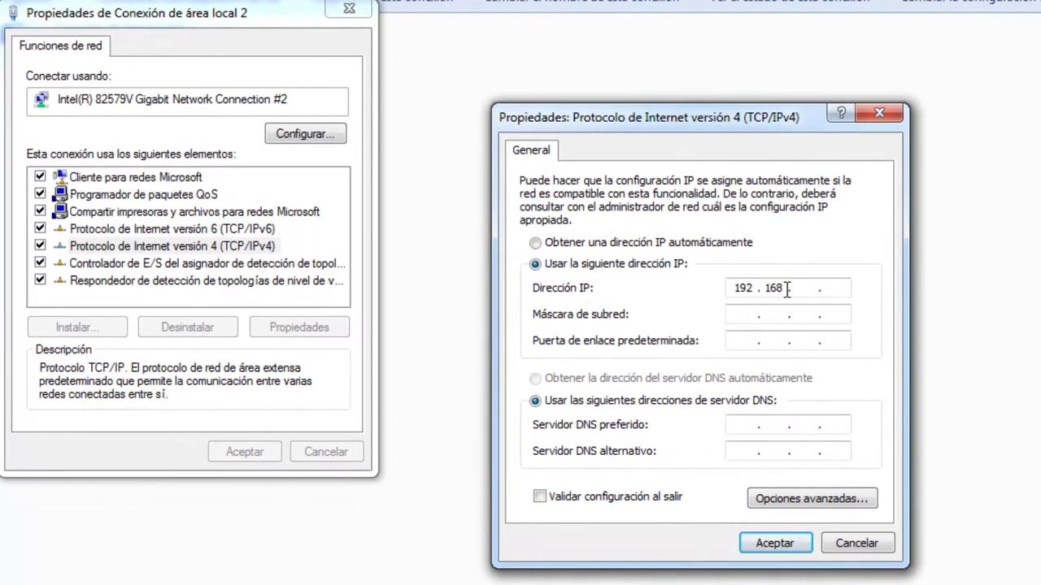
text(1 . 45)
click(755, 314)
click(804, 343)
text(192168)
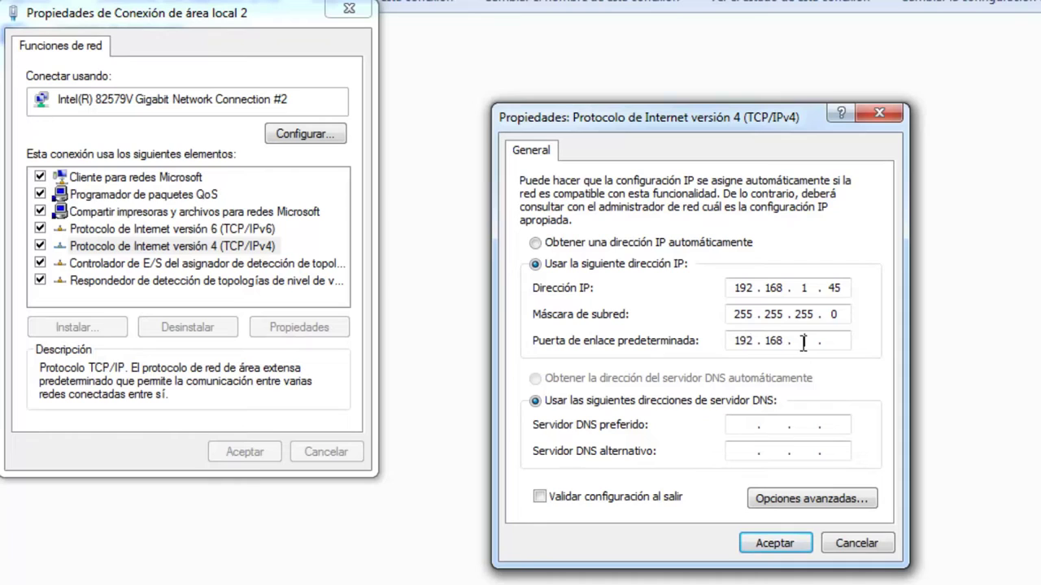
text(1.)
text(168 . 1 . 1)
Enter DNS servers 200.48.225.130 and 200.48.225.146 and apply the settings
click(752, 422)
text(200 . 48 . 225 . 130)
click(732, 444)
text(200 . 48 . )
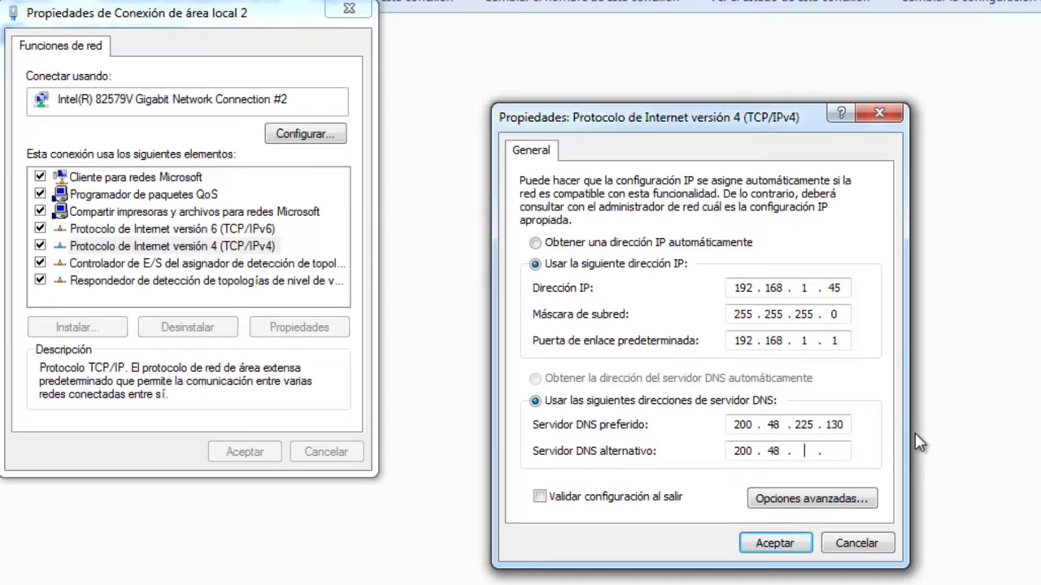
text(225 . 146)
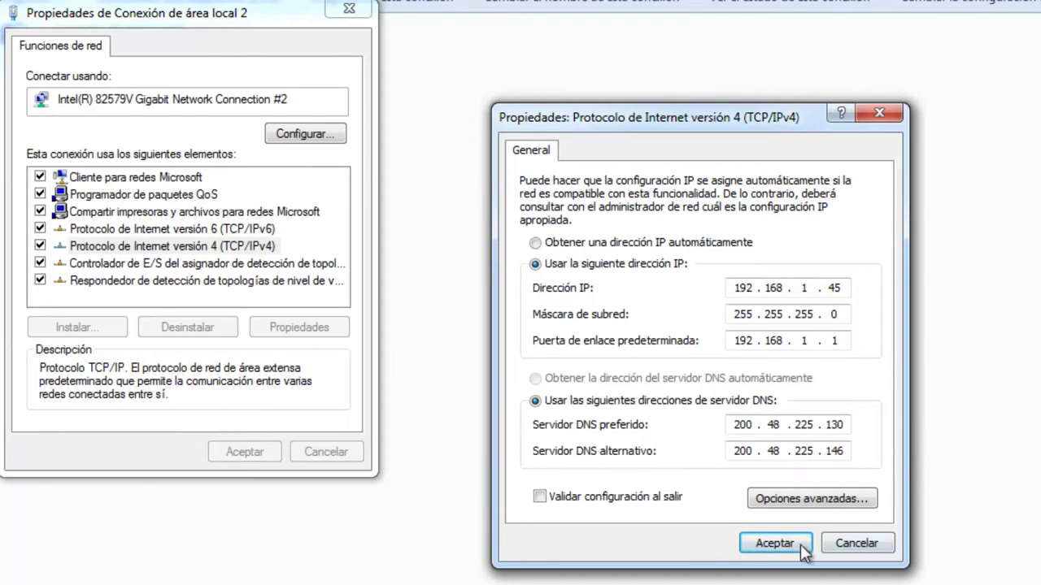
click(806, 545)
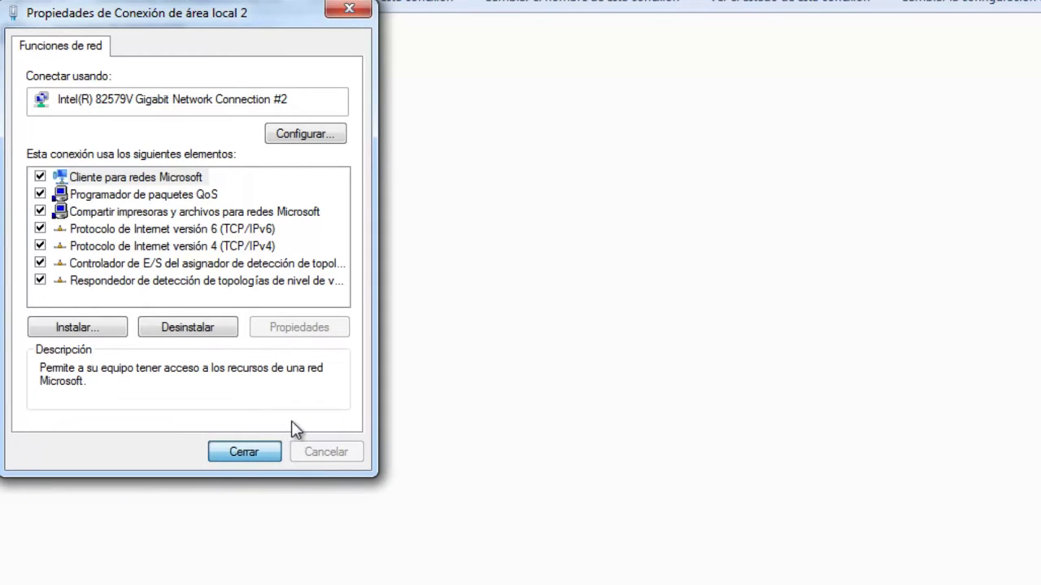
Close the connection properties and refresh the desktop
click(262, 451)
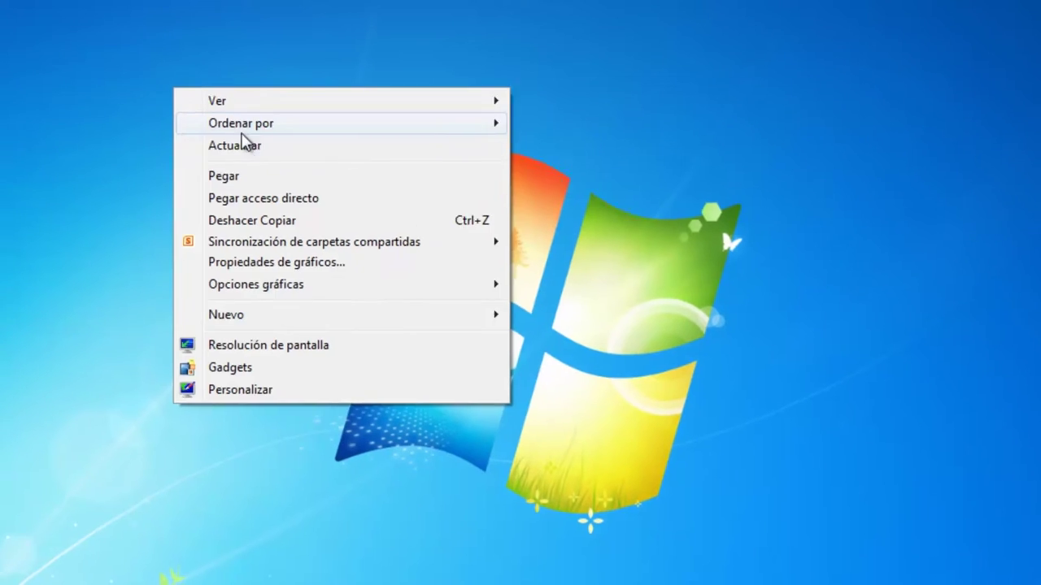
right_click(169, 79)
click(373, 168)
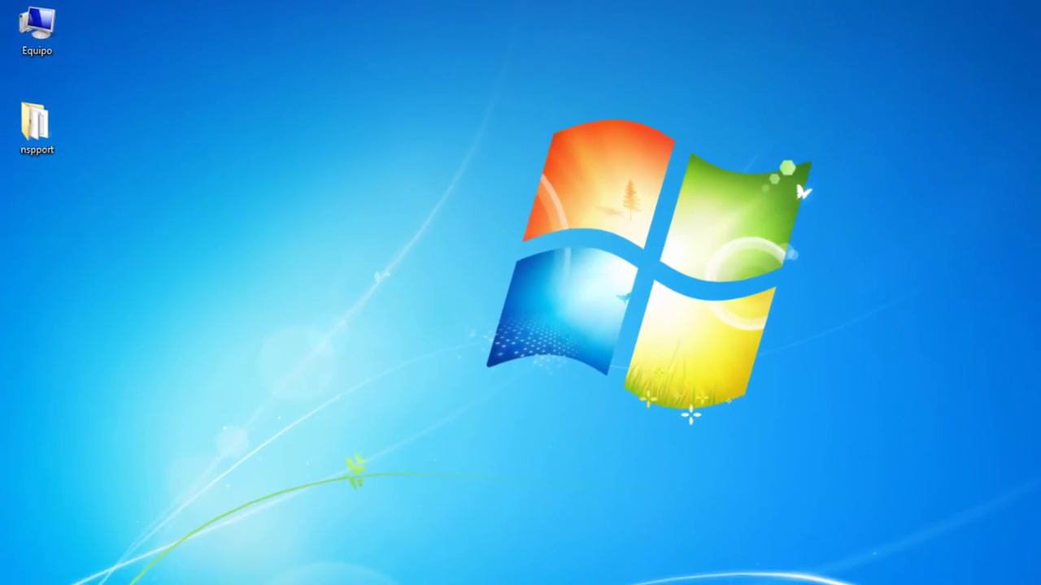
Run ipconfig/all in a cmd window to verify 192.168.1.45 and the DNS servers, then close it
click(32, 581)
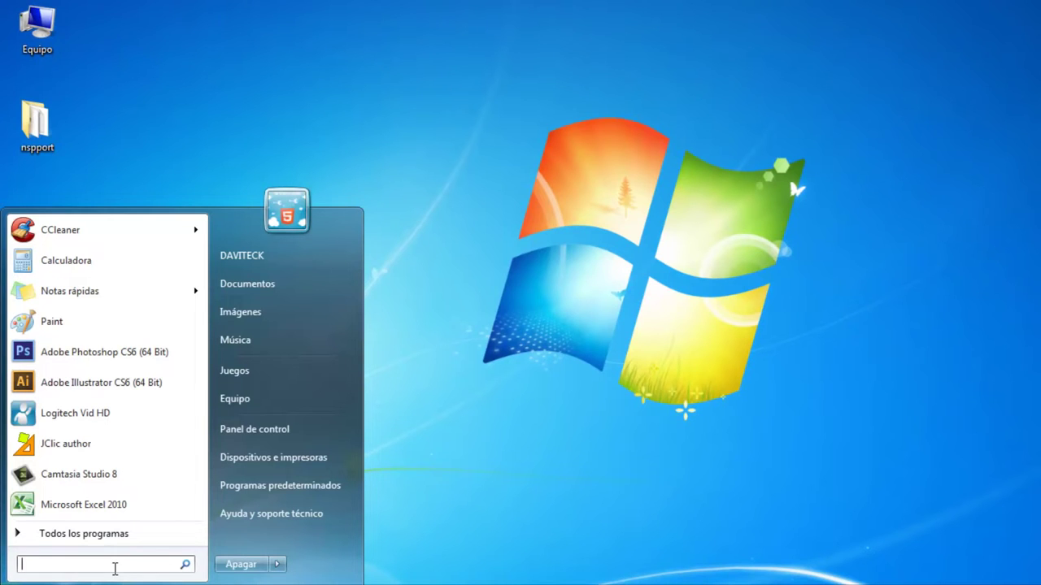
text(cmd)
key(Return)
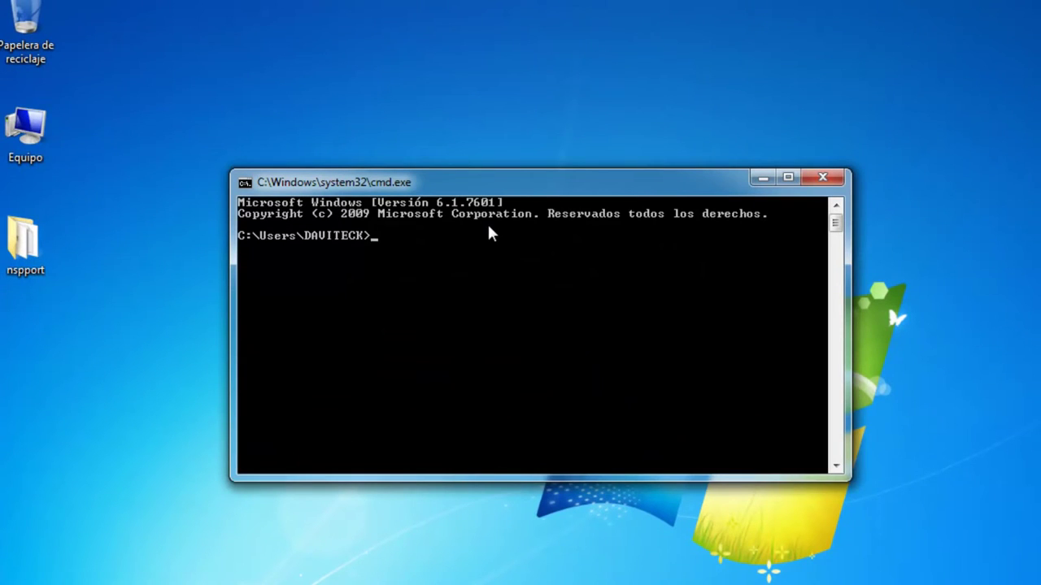
text(ipconfig)
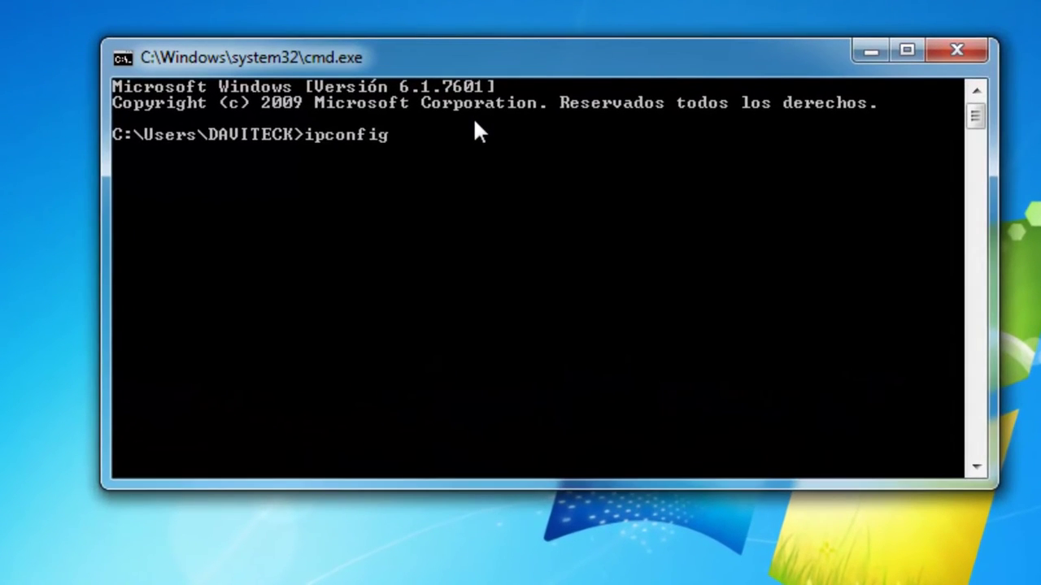
text(/all)
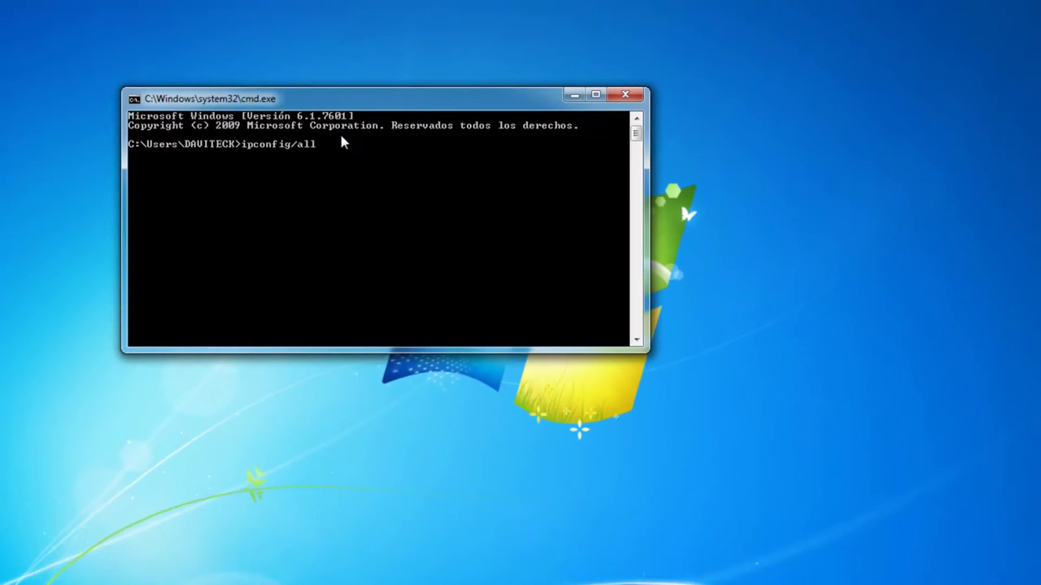
key(Return)
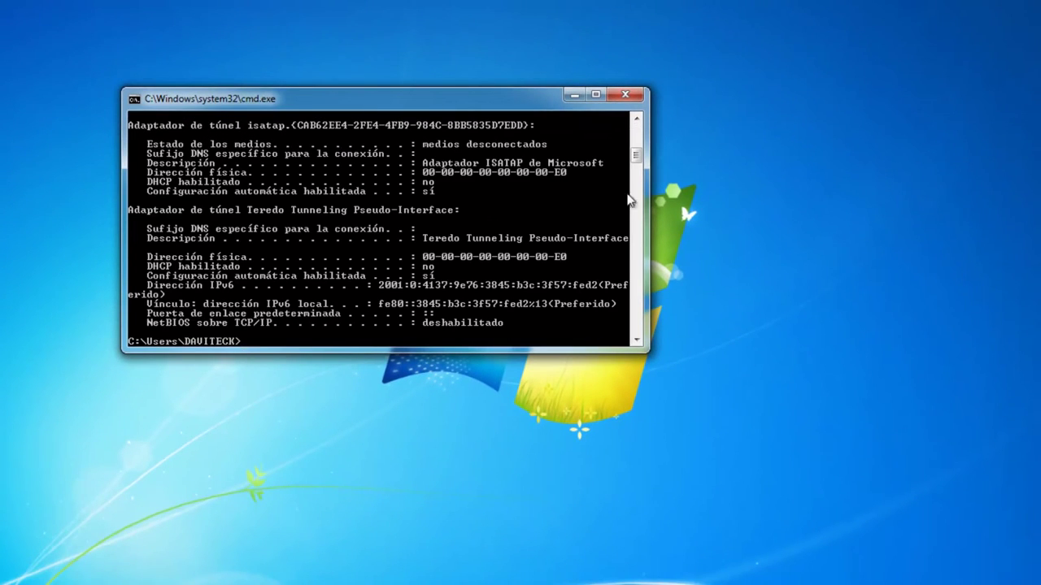
drag(639, 159, 638, 139)
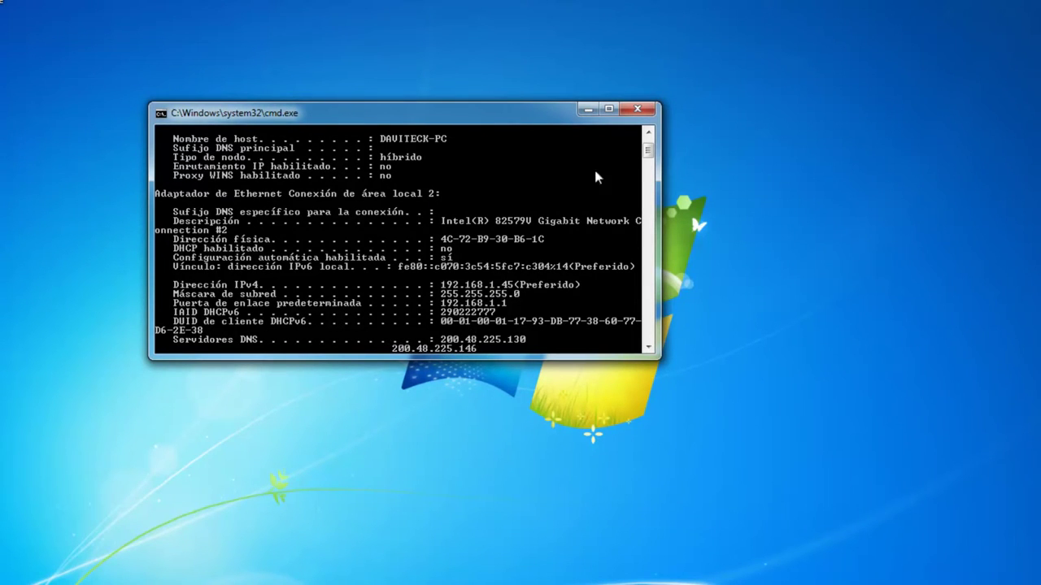
click(638, 109)
Refresh the desktop, return to the nspport folder, and run setup as administrator
right_click(350, 215)
click(407, 261)
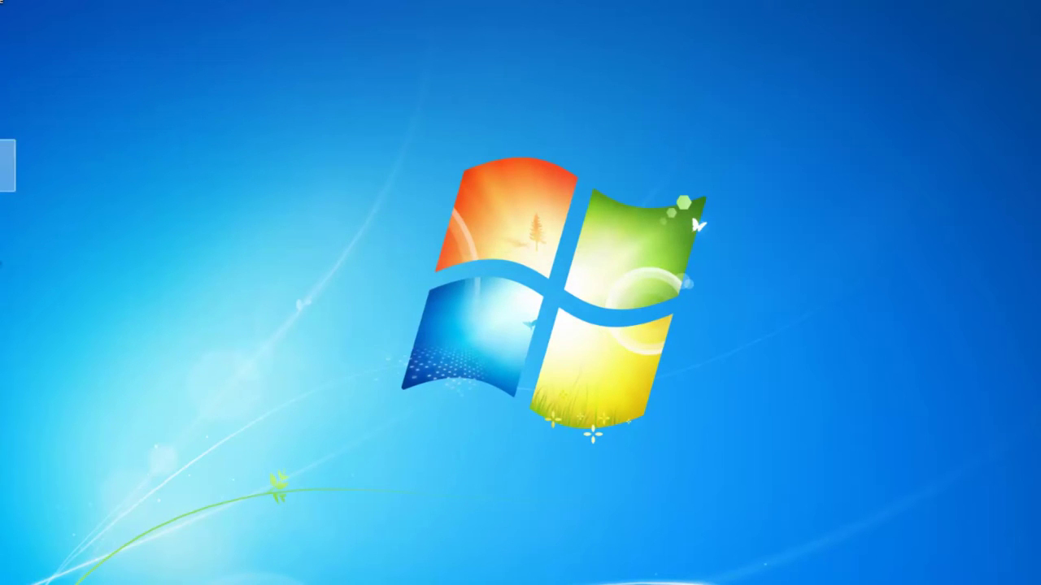
click(185, 561)
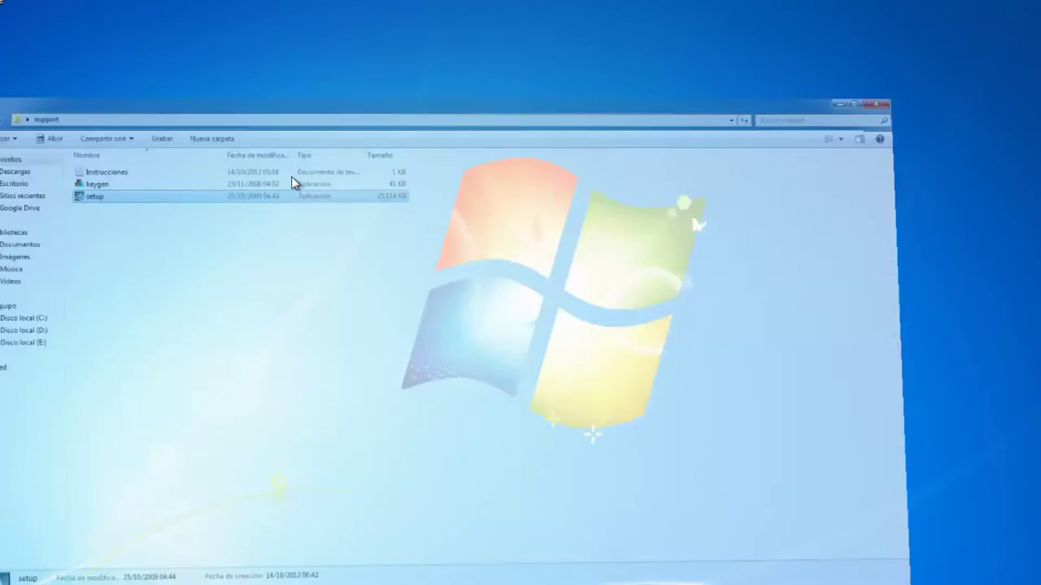
right_click(112, 82)
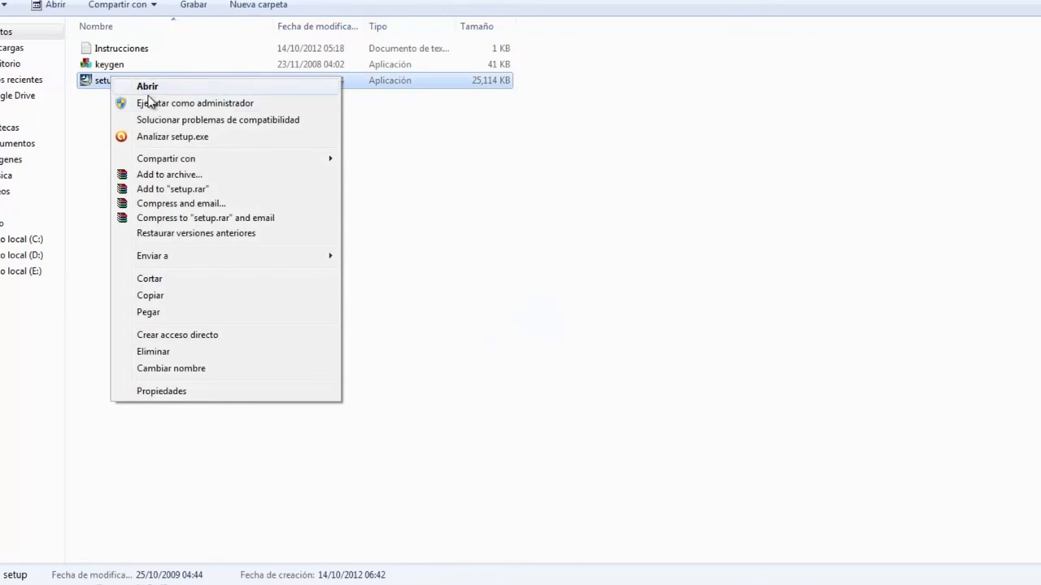
click(163, 104)
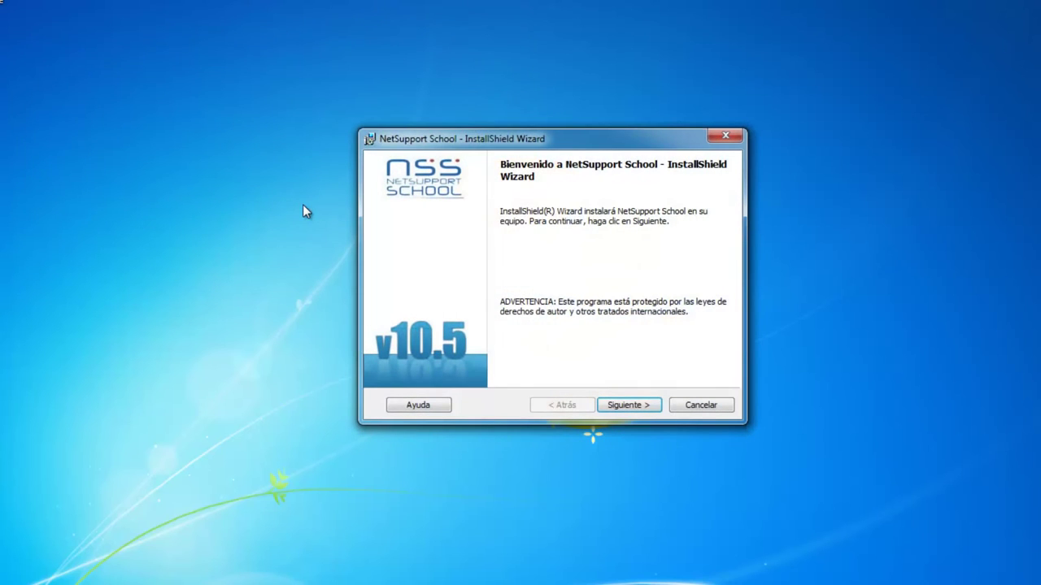
Accept the licence agreement terms and advance to the licence information page
click(636, 407)
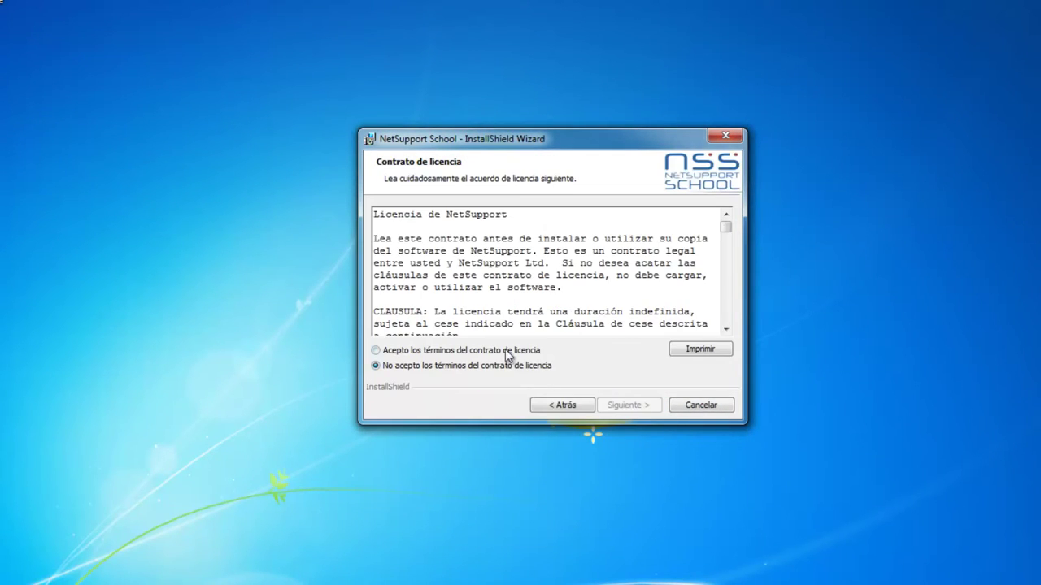
click(505, 350)
click(616, 408)
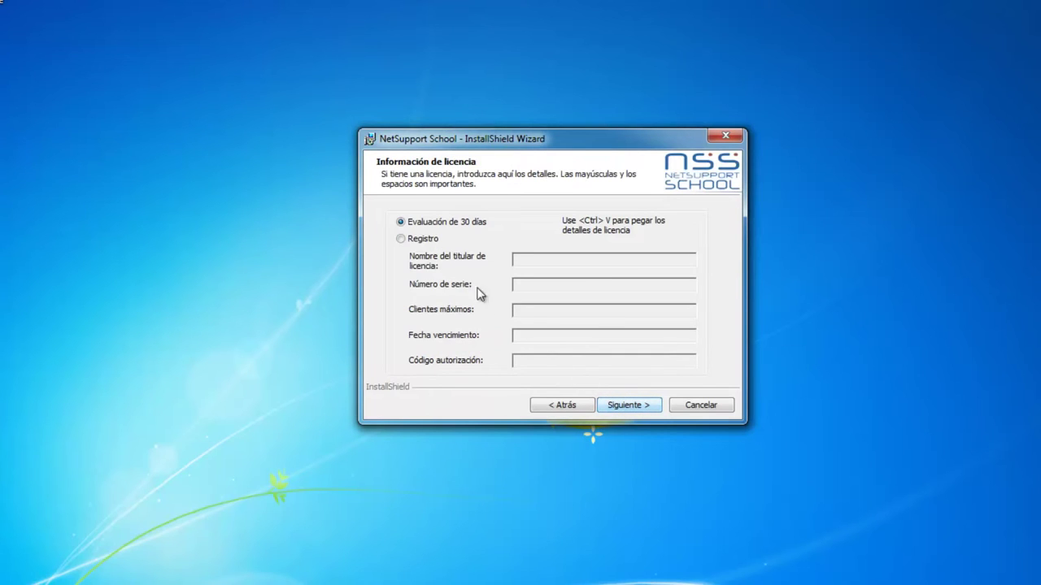
Choose Registro instead of the 30-day evaluation on the licence information page
click(409, 241)
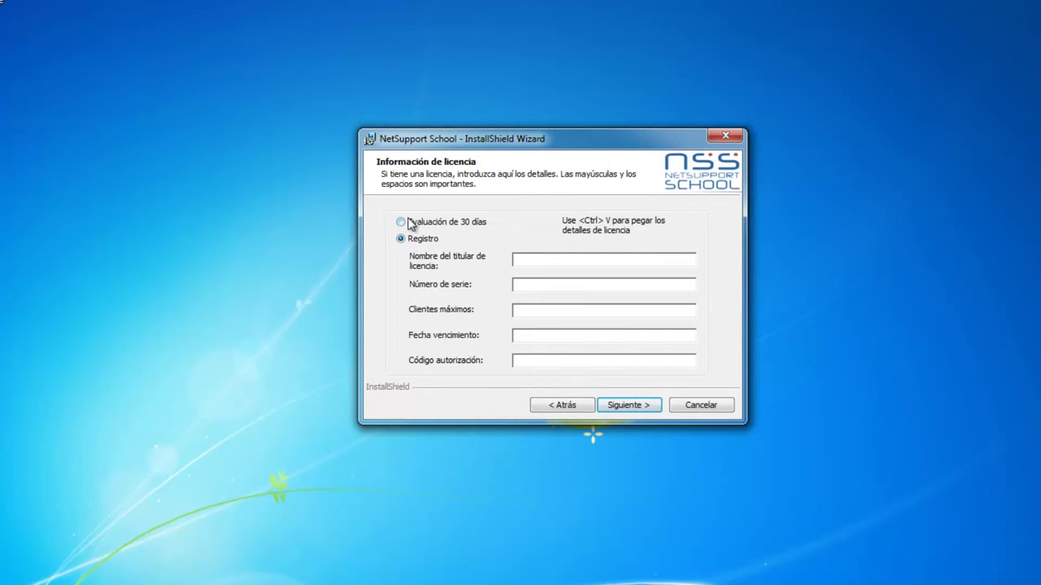
click(409, 229)
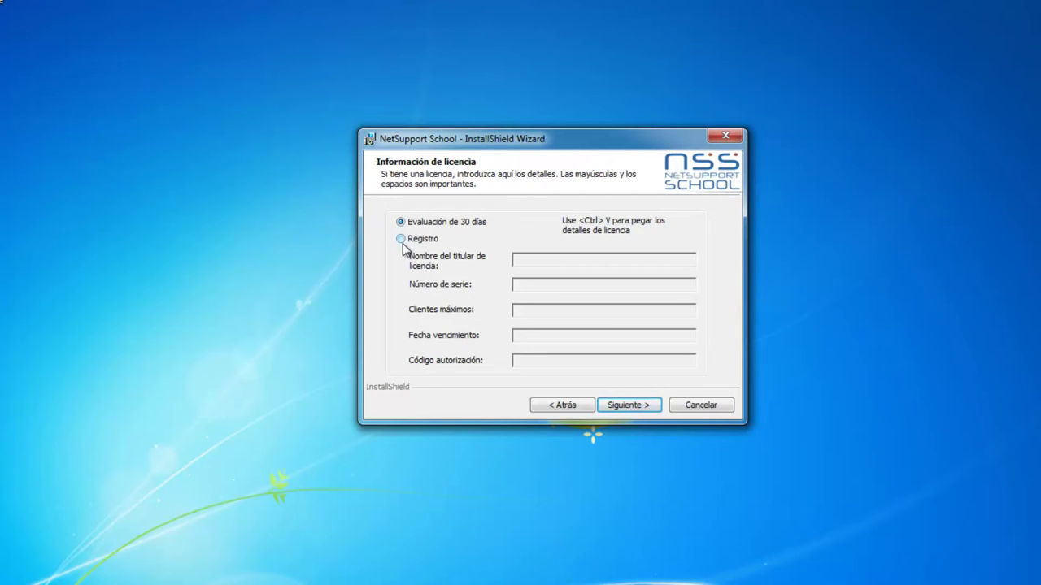
click(403, 243)
click(406, 229)
click(549, 406)
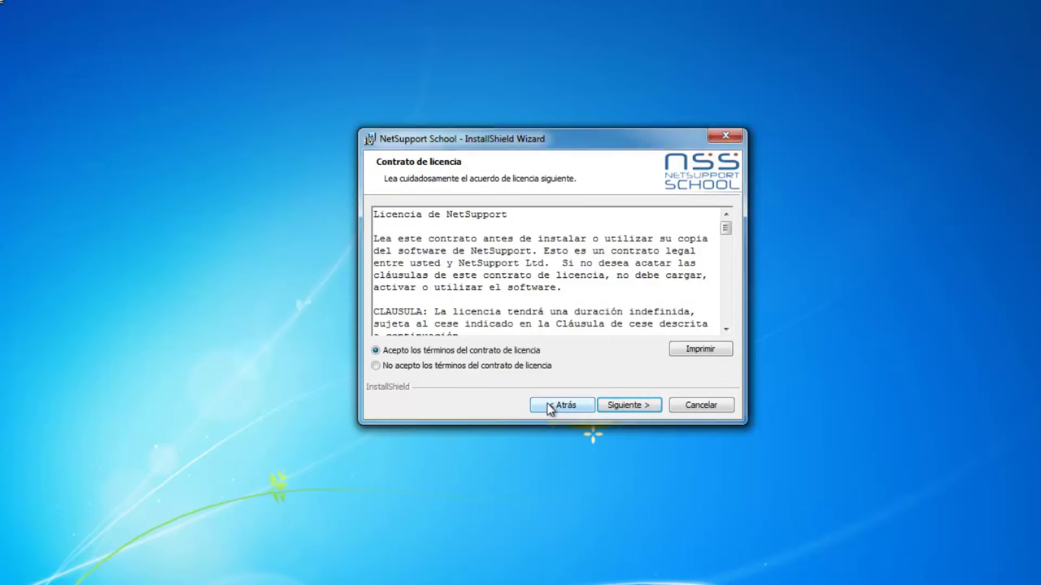
click(633, 405)
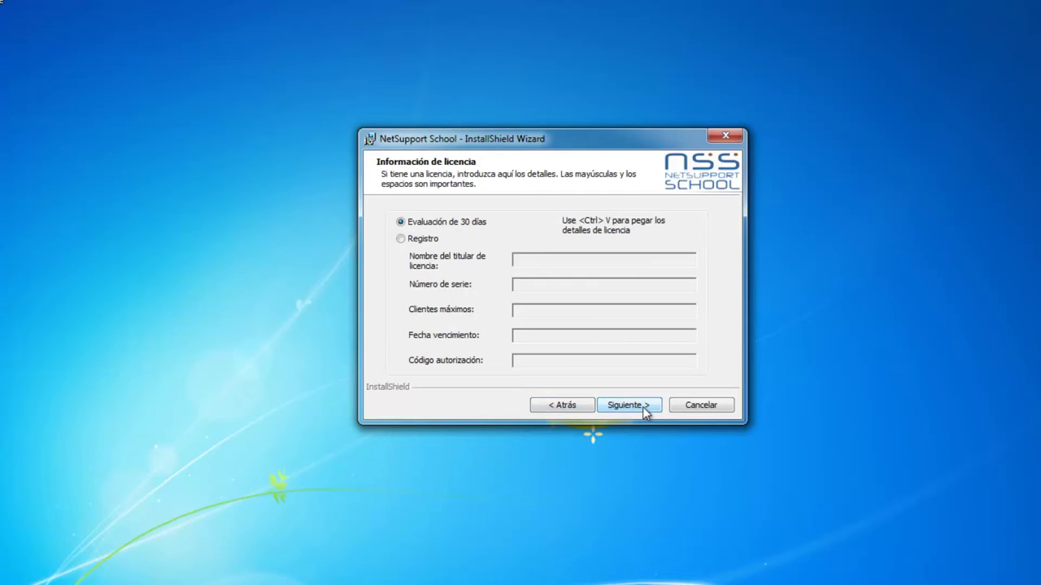
click(422, 241)
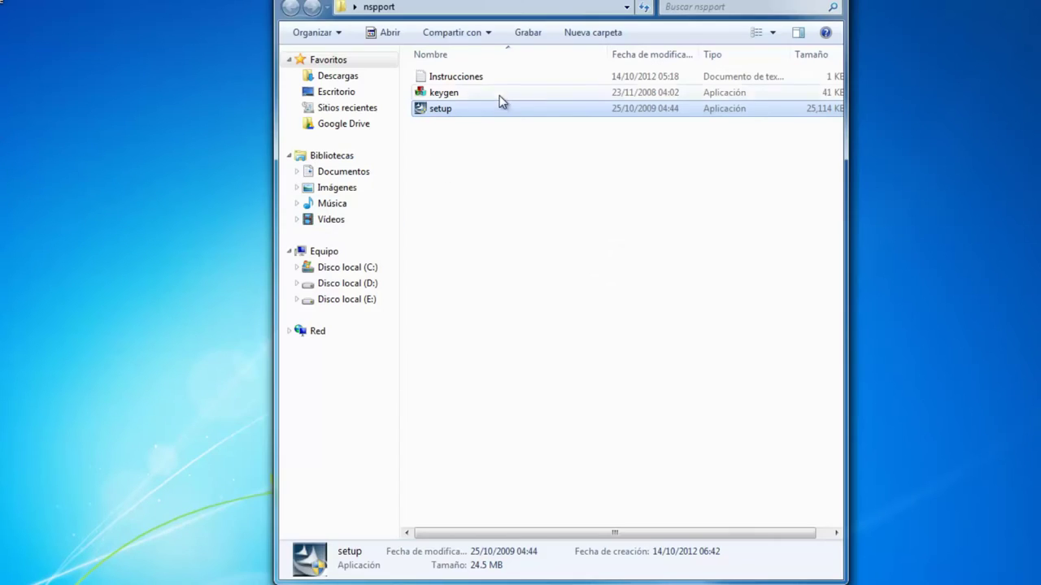
Paste the licence holder name and serial number from the Instrucciones file into the wizard
double_click(472, 78)
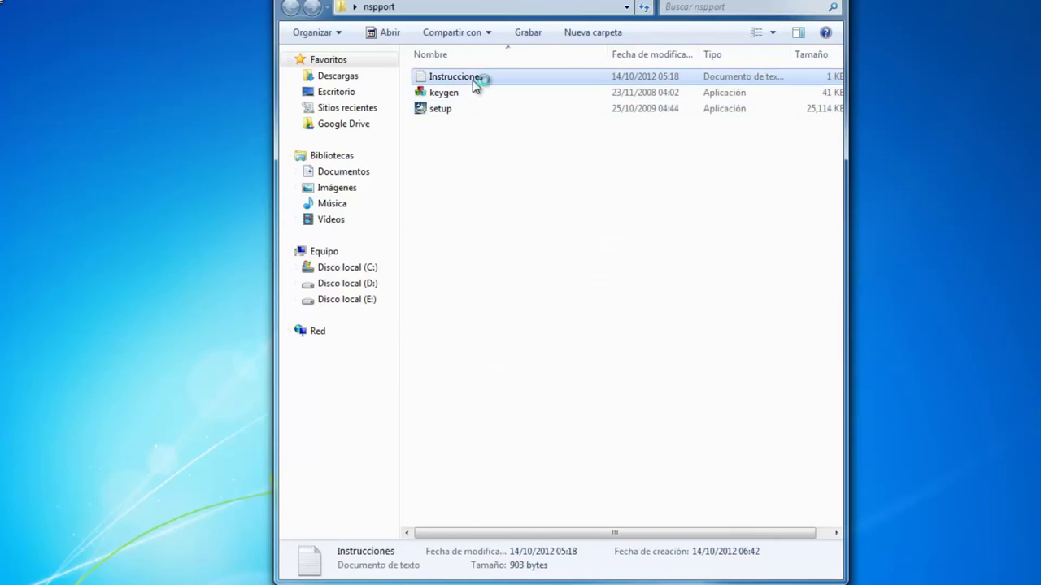
drag(286, 260, 114, 258)
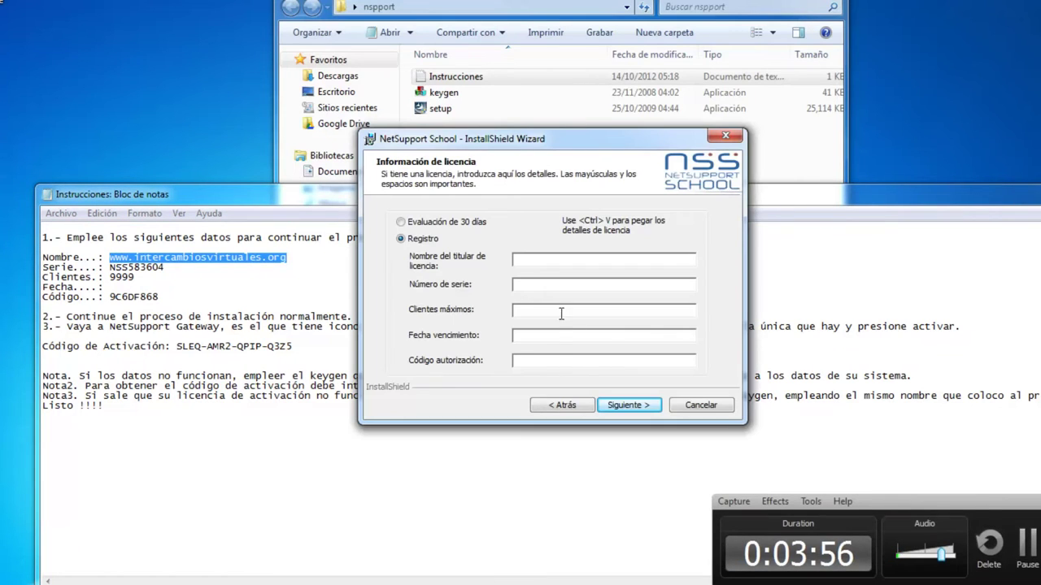
click(574, 259)
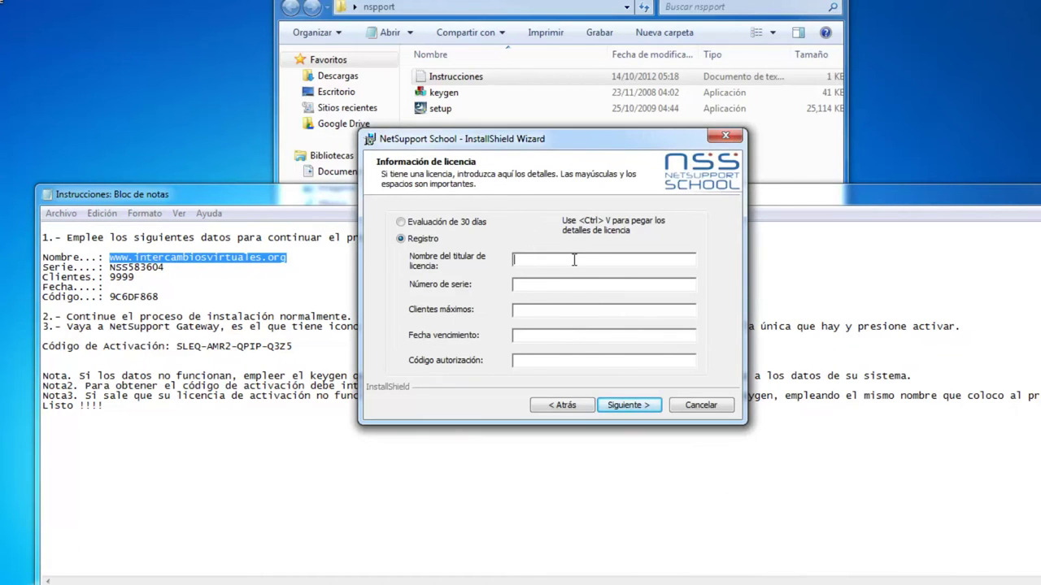
text(www.intercambiosvirtuales.org)
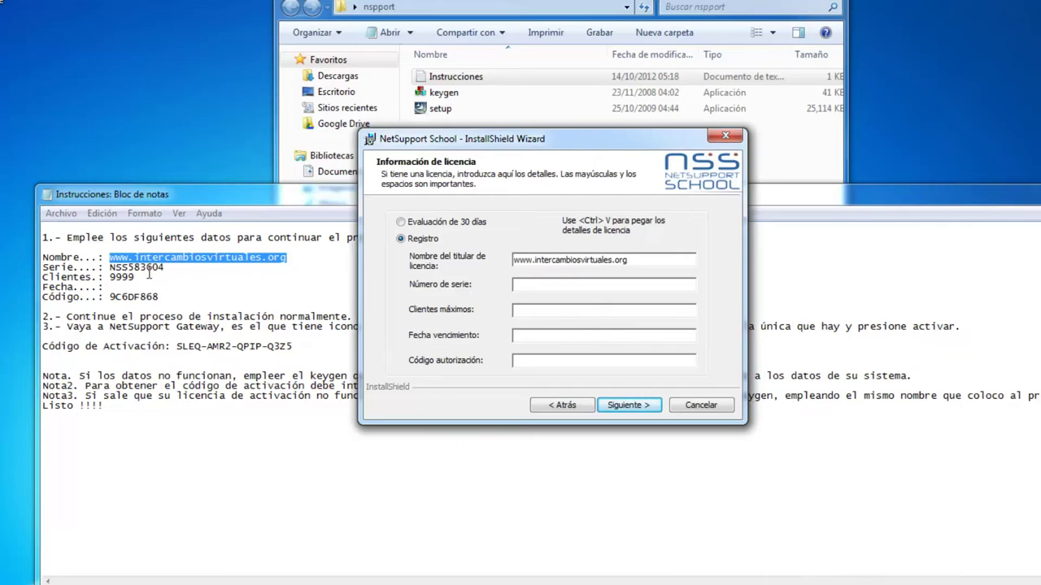
drag(165, 267, 112, 267)
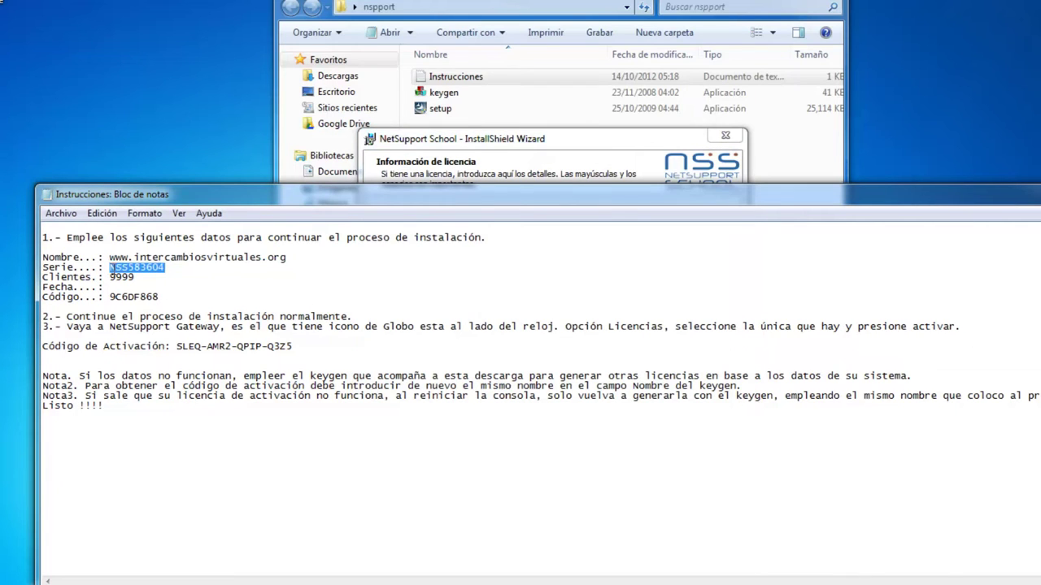
click(521, 159)
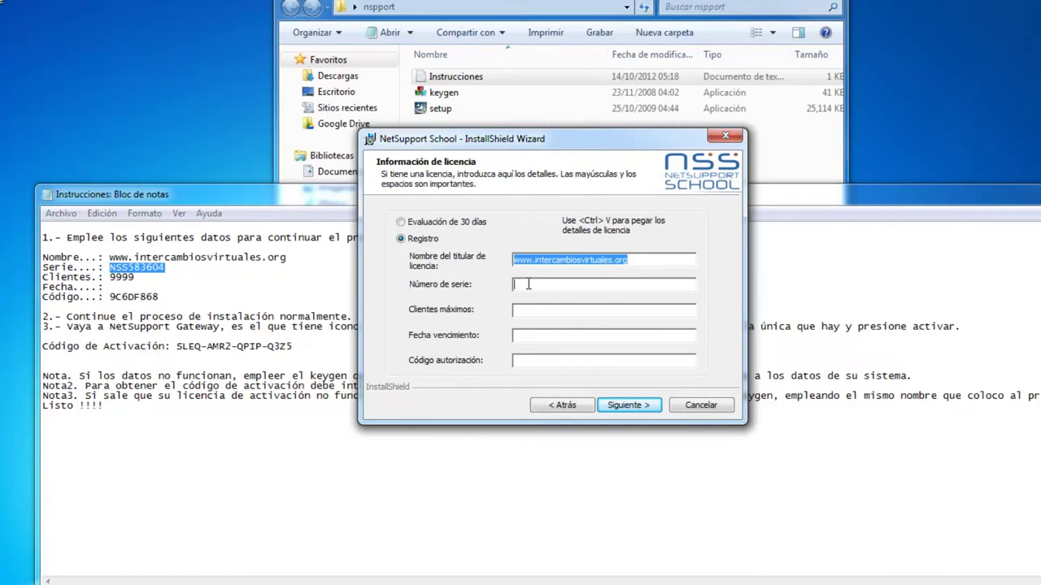
click(528, 283)
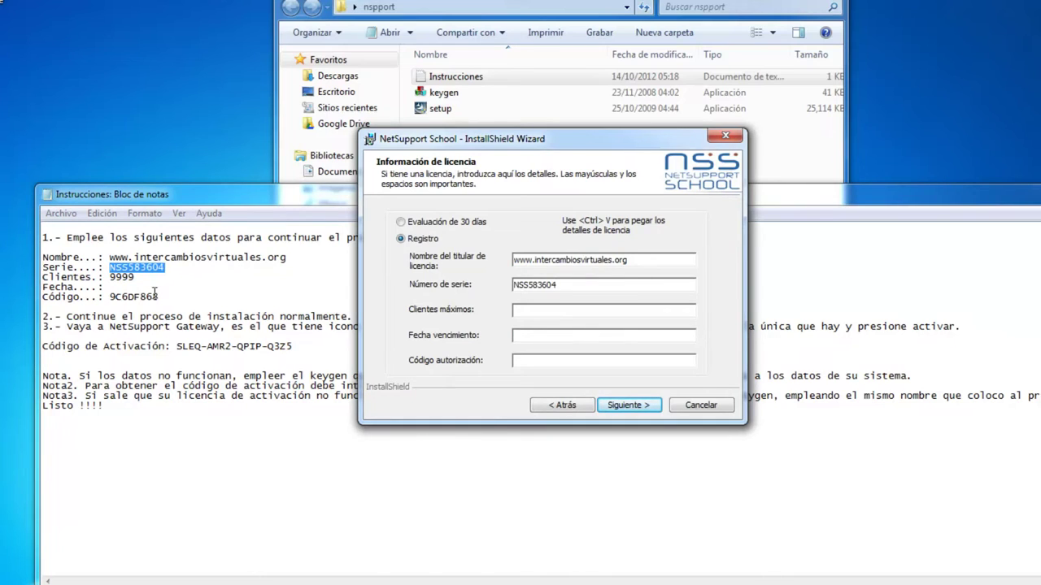
Paste 9999 as maximum clients and the authorization code, then continue
drag(134, 278, 116, 277)
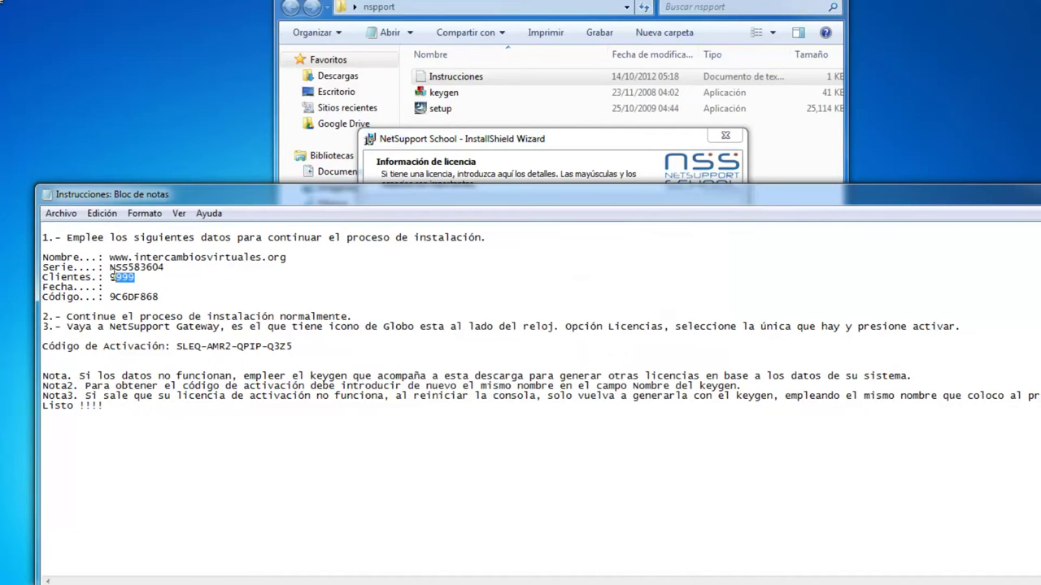
click(515, 182)
click(544, 311)
text(9999)
drag(161, 297, 112, 297)
key(ctrl+c)
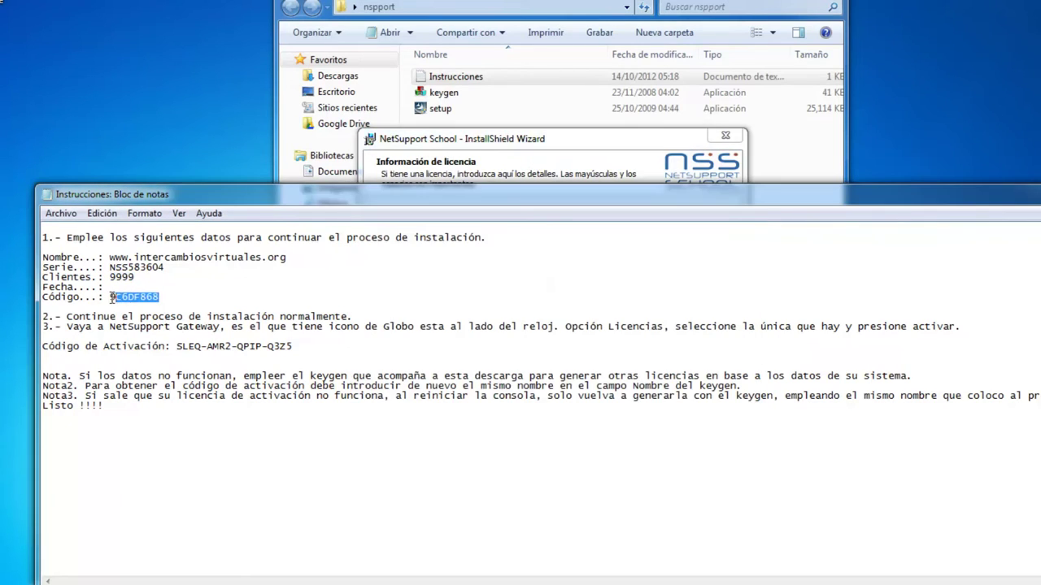
click(486, 171)
click(526, 361)
key(ctrl+v)
click(624, 405)
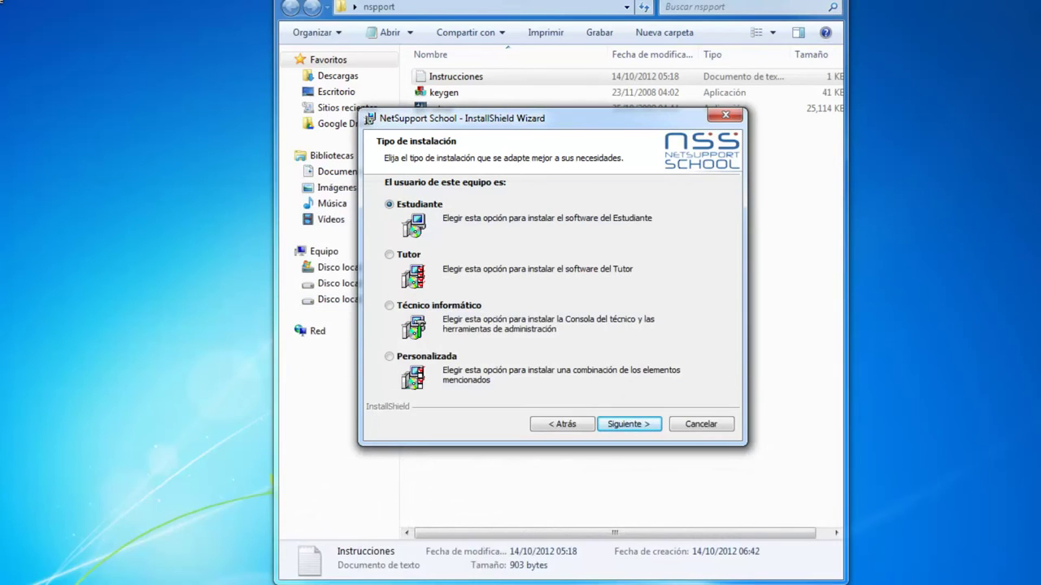
Close the instructions, keep the Estudiante install type, and name the classroom Redes
click(778, 0)
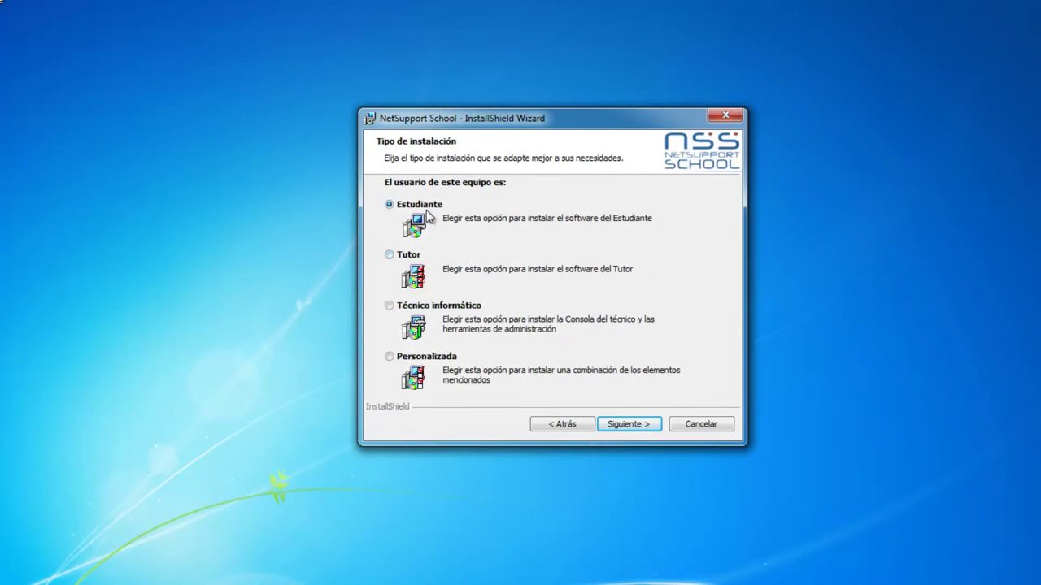
click(627, 424)
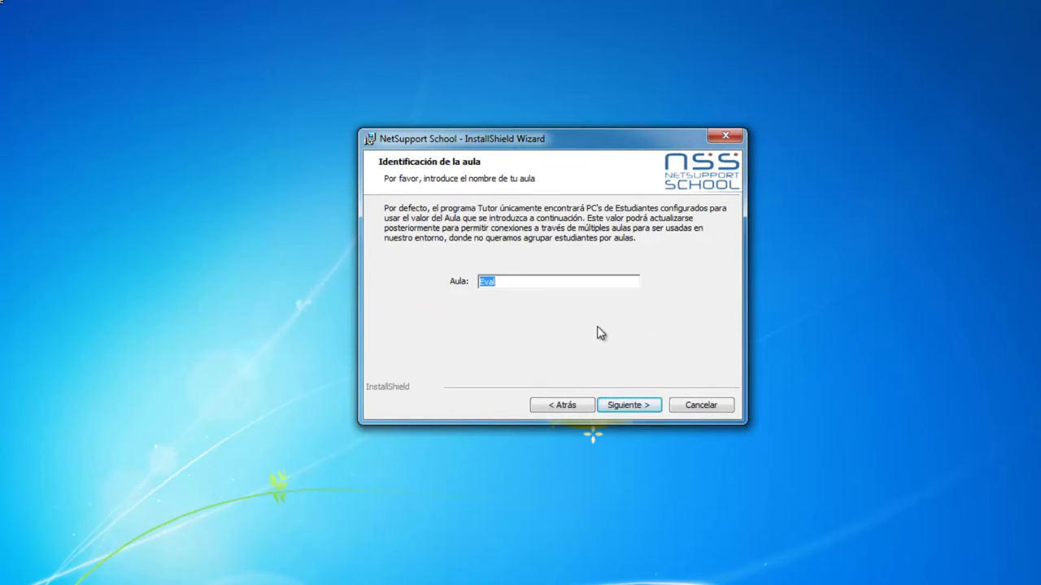
text(redes)
key(BackSpace)
key(BackSpace)
key(BackSpace)
key(BackSpace)
key(BackSpace)
text(Redes)
click(624, 405)
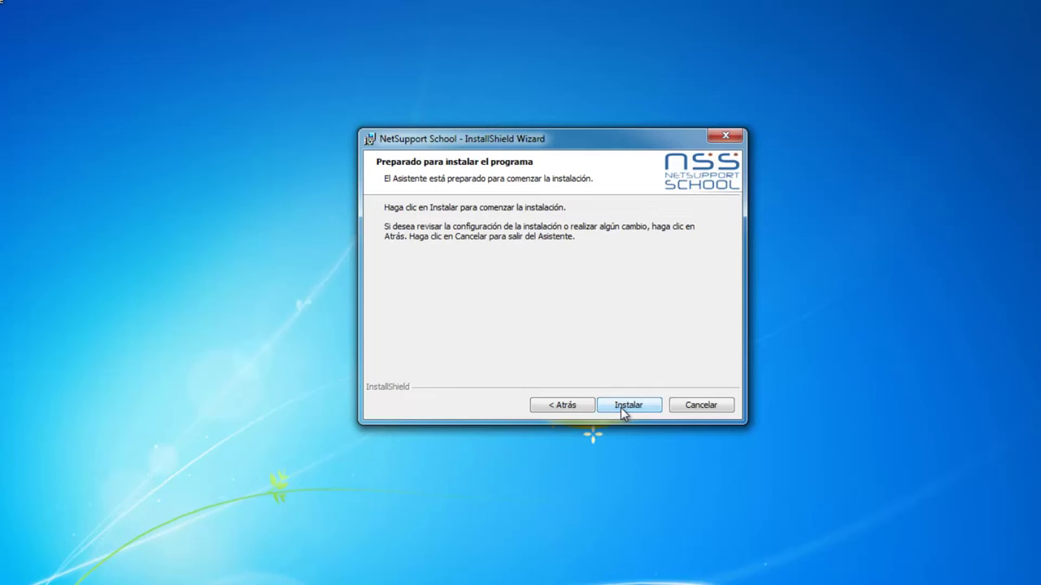
Run the Student installation to completion and finish the wizard
click(624, 405)
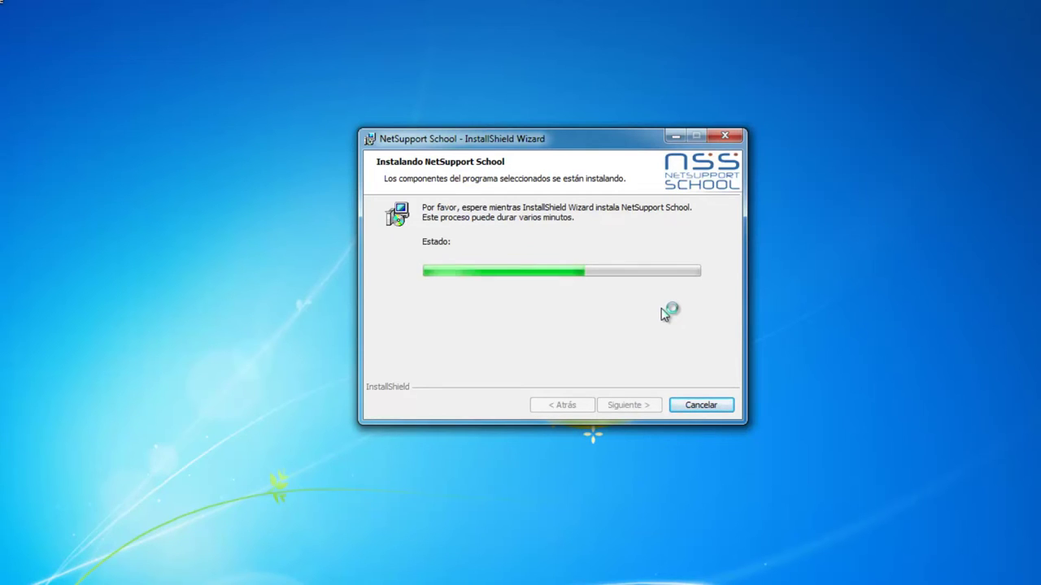
drag(584, 149, 410, 51)
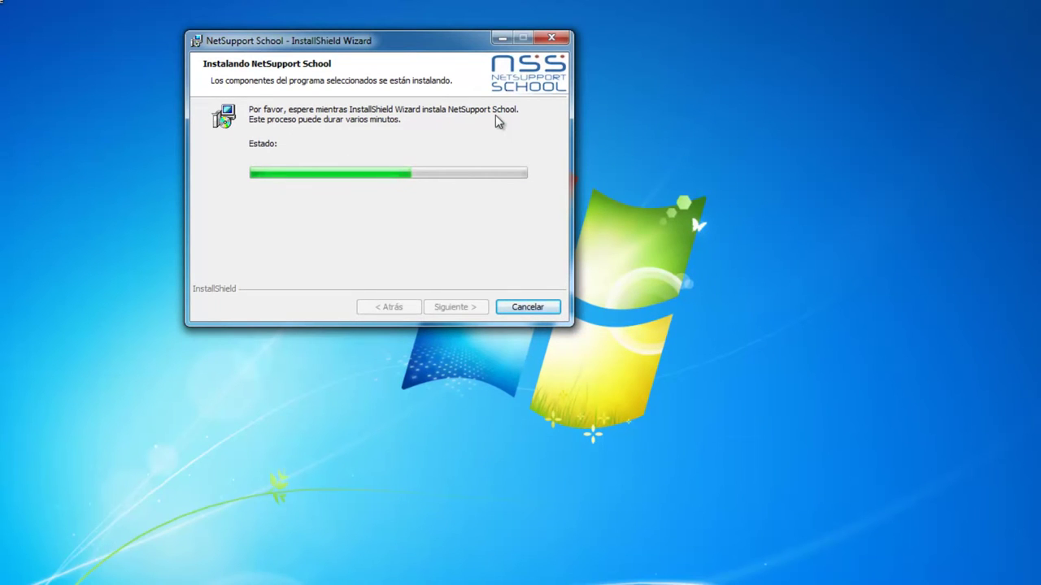
drag(428, 37, 591, 106)
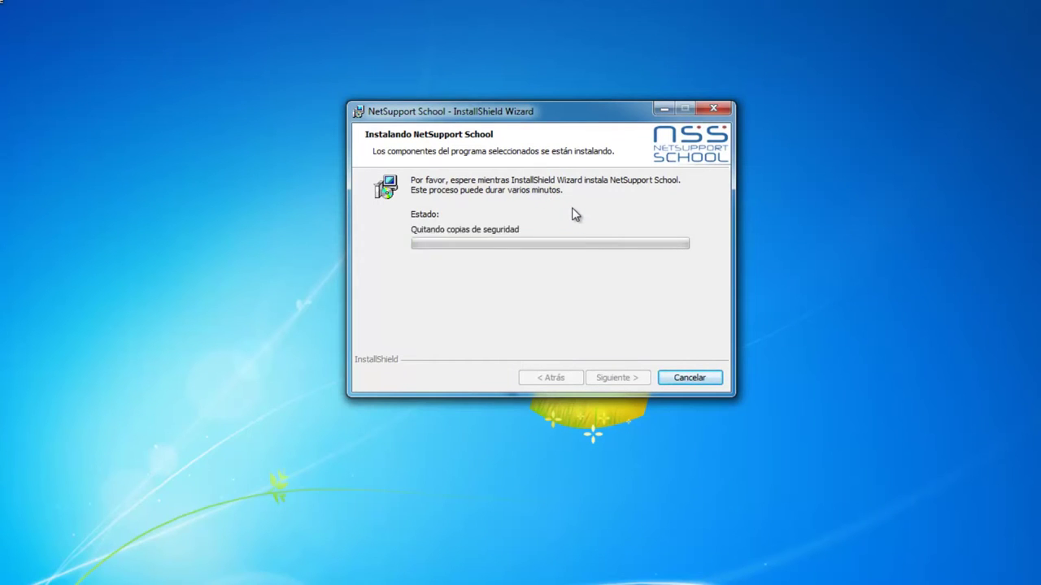
click(618, 378)
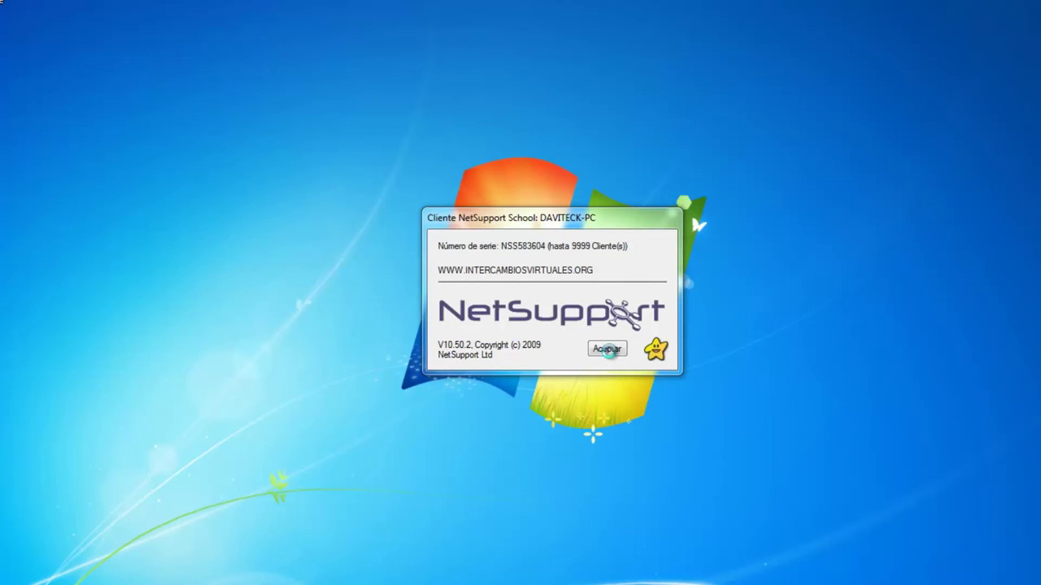
Close the Client information box and check the date on the taskbar calendar
click(608, 349)
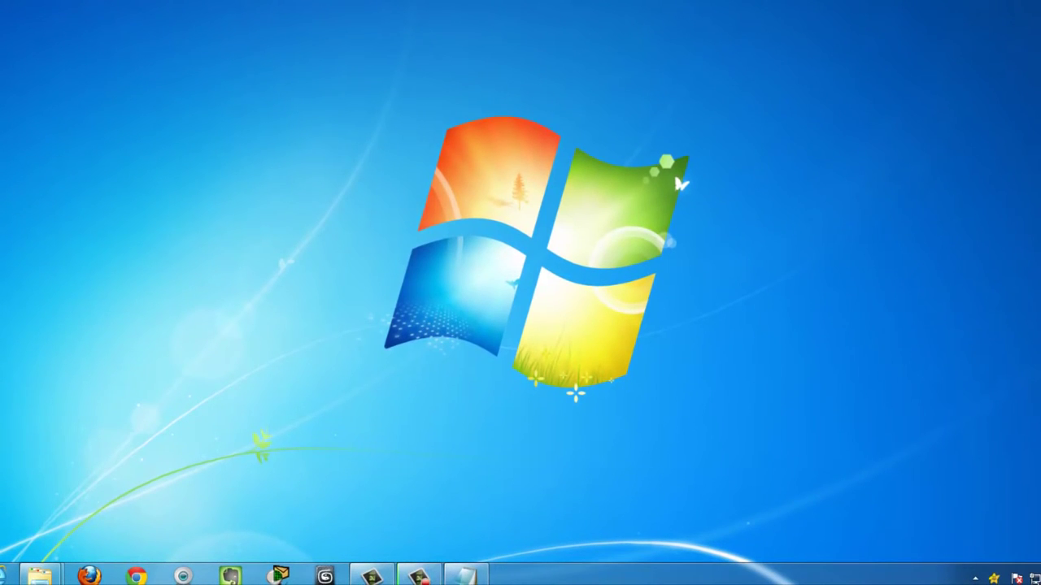
mouse_move(995, 580)
click(1037, 578)
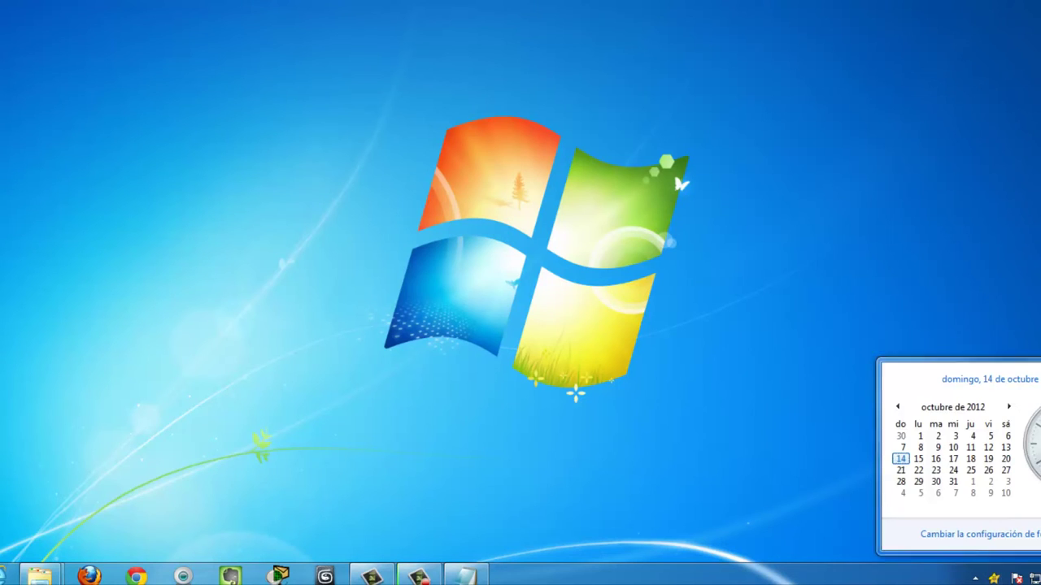
key(Escape)
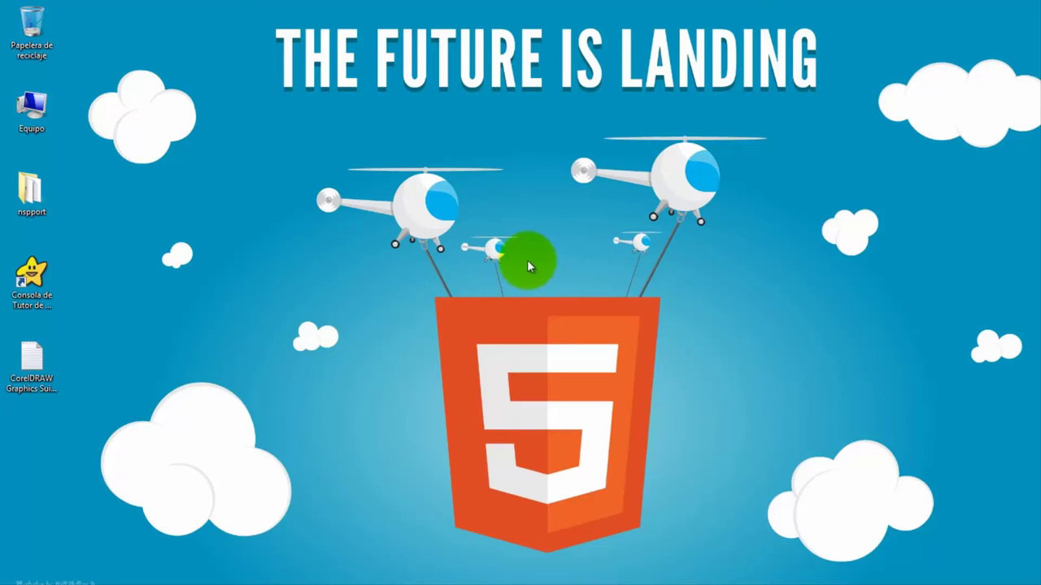
Launch the Tutor console from its desktop shortcut and accept the class setup to scan for students
click(31, 277)
right_click(26, 276)
click(35, 285)
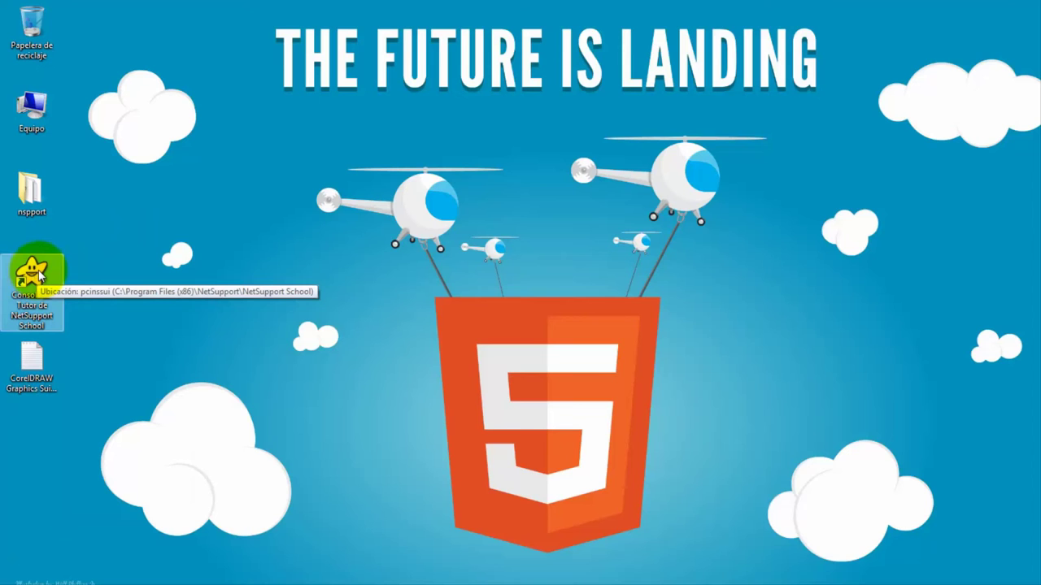
double_click(37, 275)
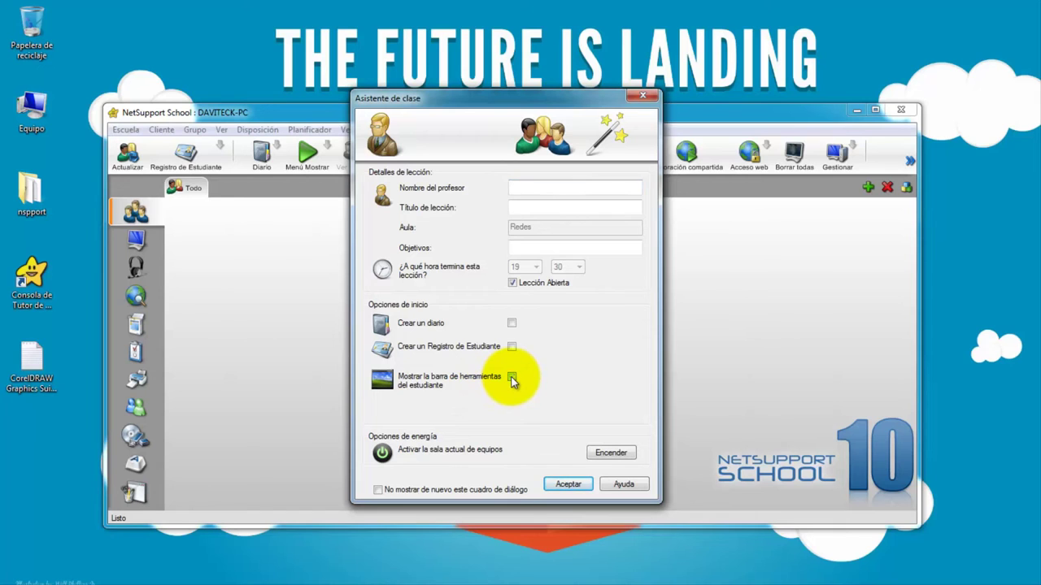
click(563, 485)
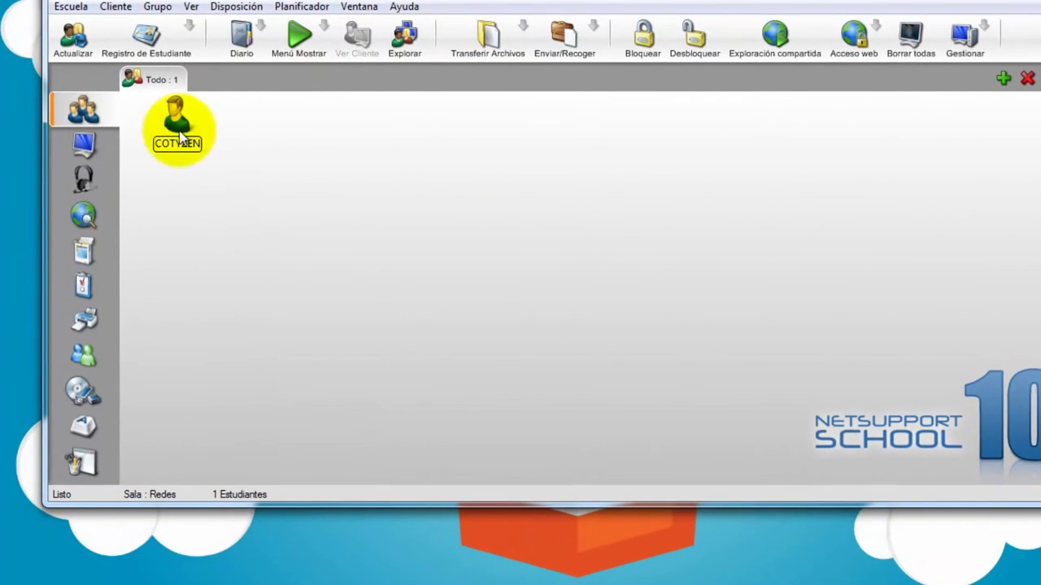
Open a thumbnail remote view of COTYZEN with the Papel tapiz wallpaper setting enabled
click(81, 147)
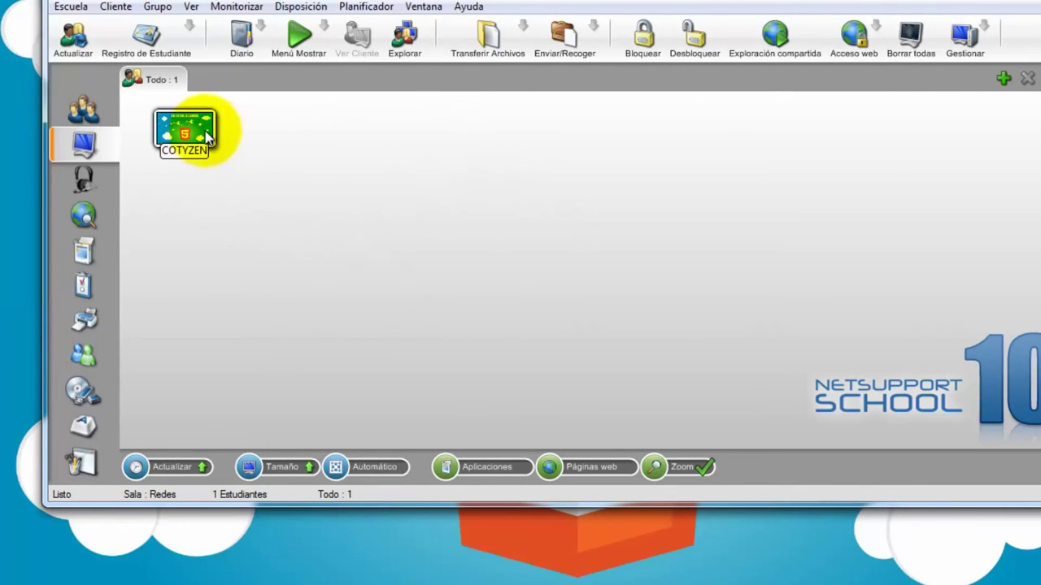
double_click(181, 134)
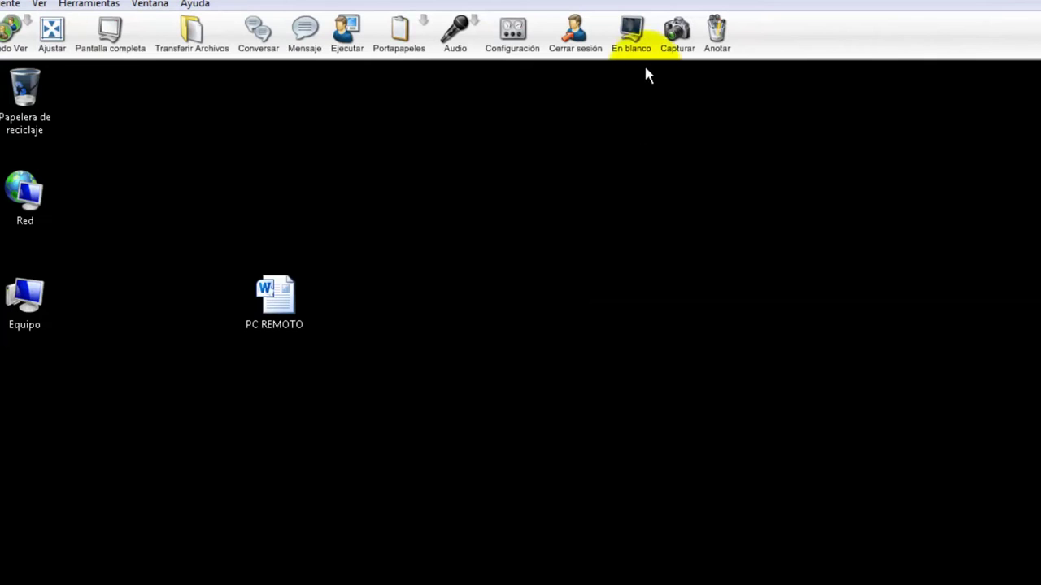
click(514, 37)
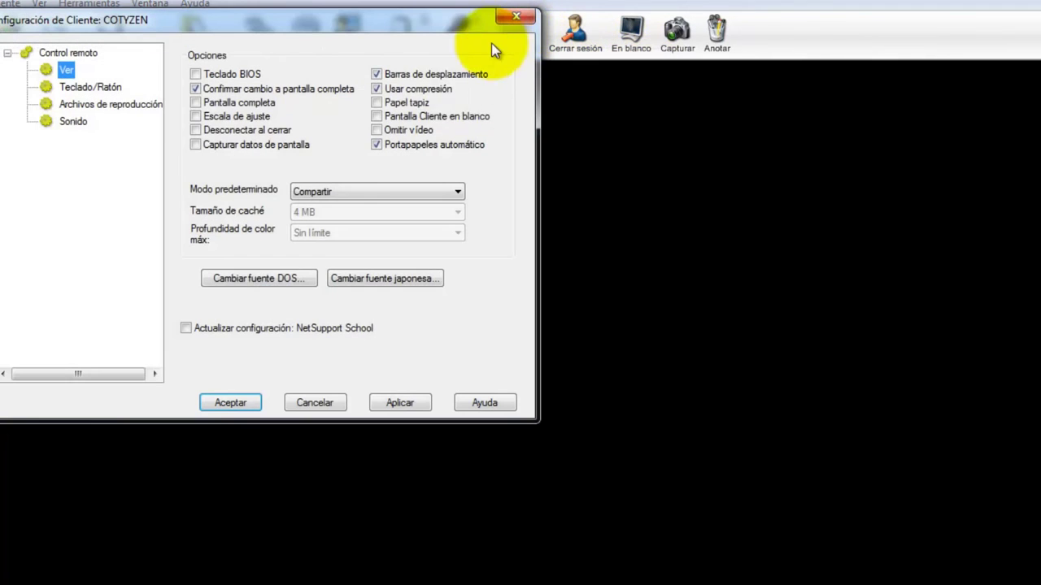
click(409, 103)
click(398, 401)
click(236, 402)
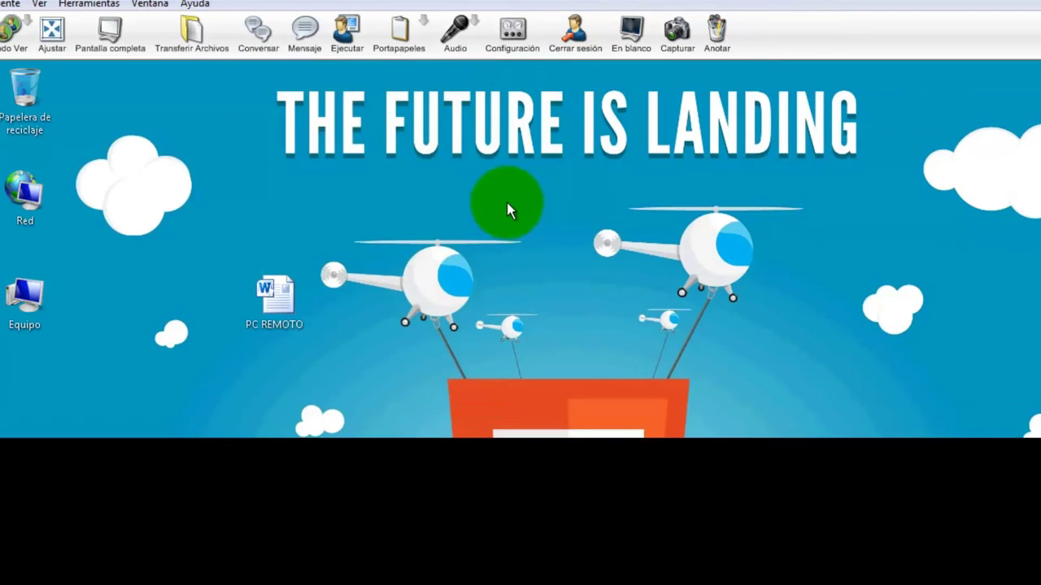
Apply the Windows 7 theme to COTYZEN's desktop and close the remote view
right_click(509, 192)
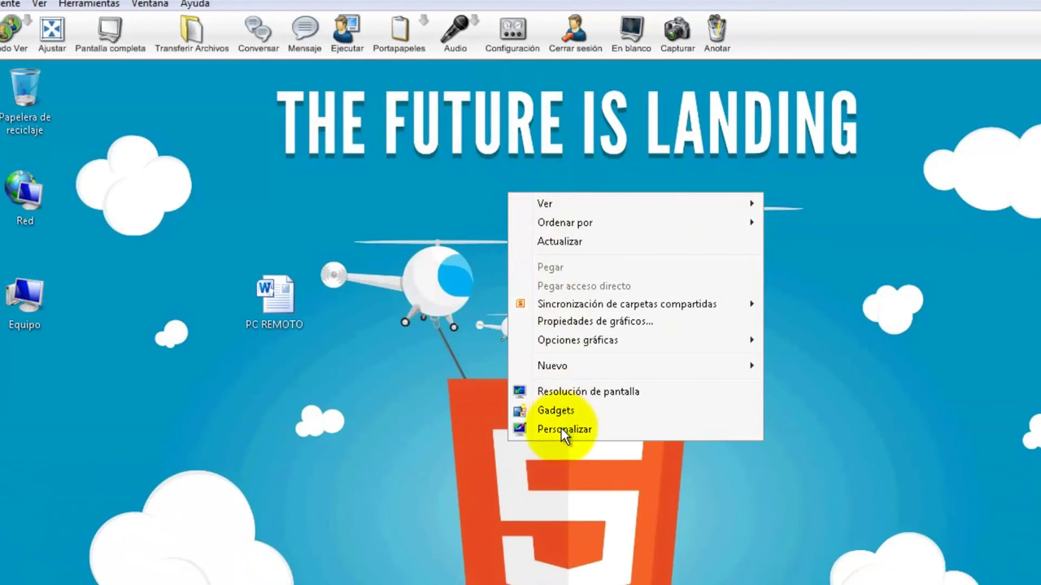
click(561, 429)
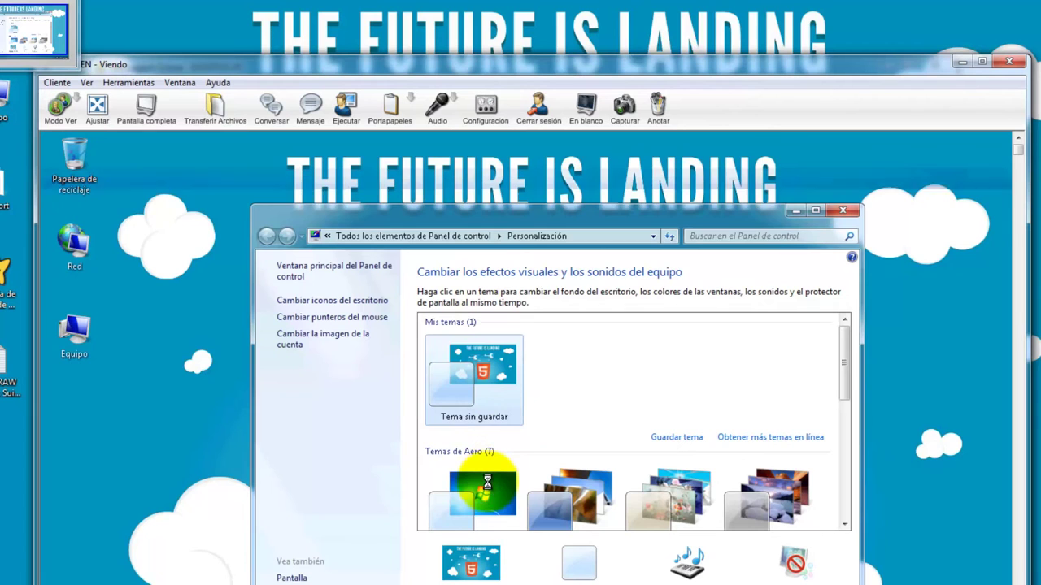
click(484, 490)
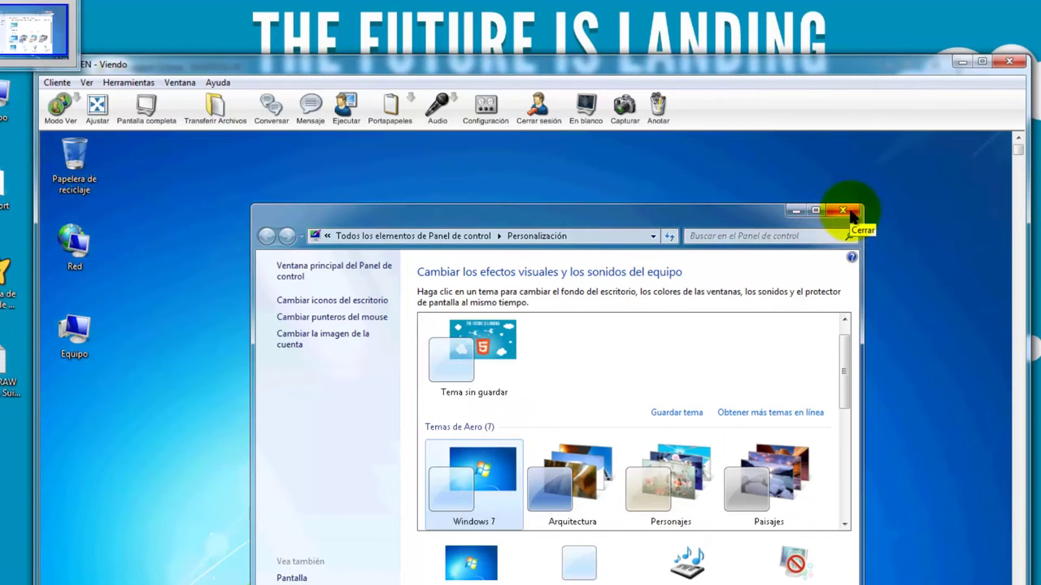
click(851, 213)
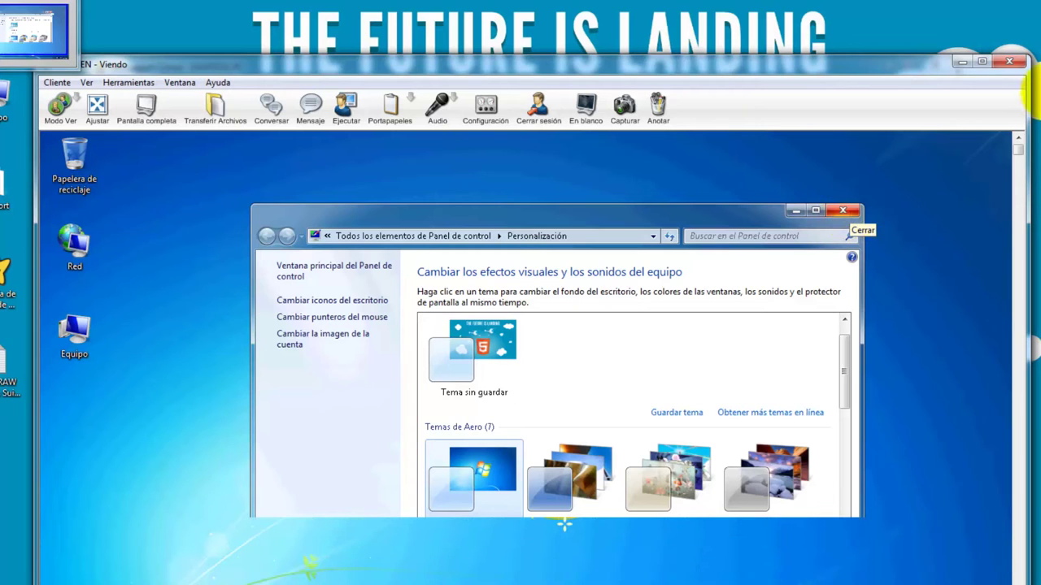
click(1011, 62)
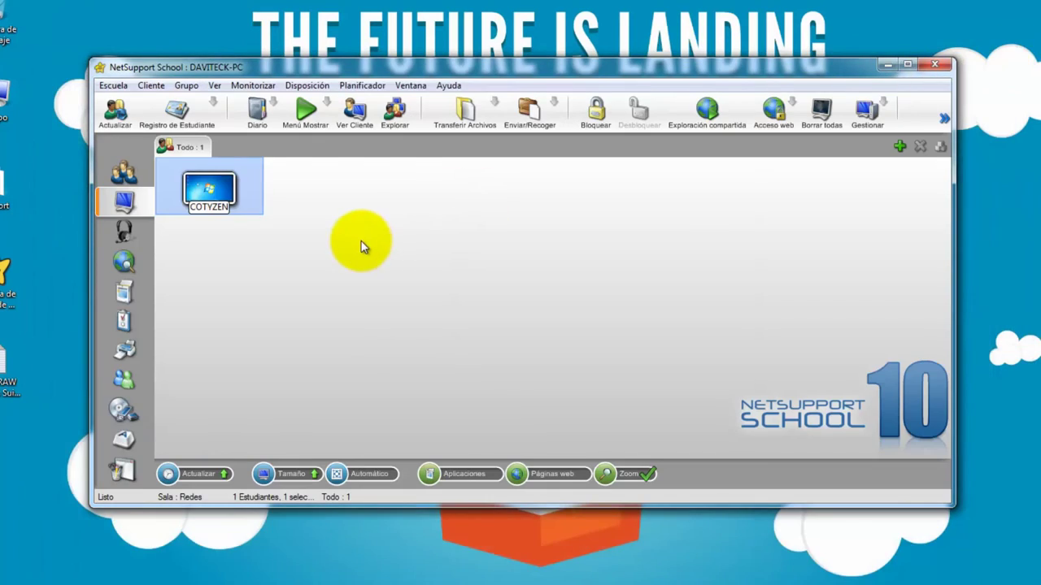
Toggle between student icon and thumbnail views and reposition the console window
click(124, 172)
click(123, 200)
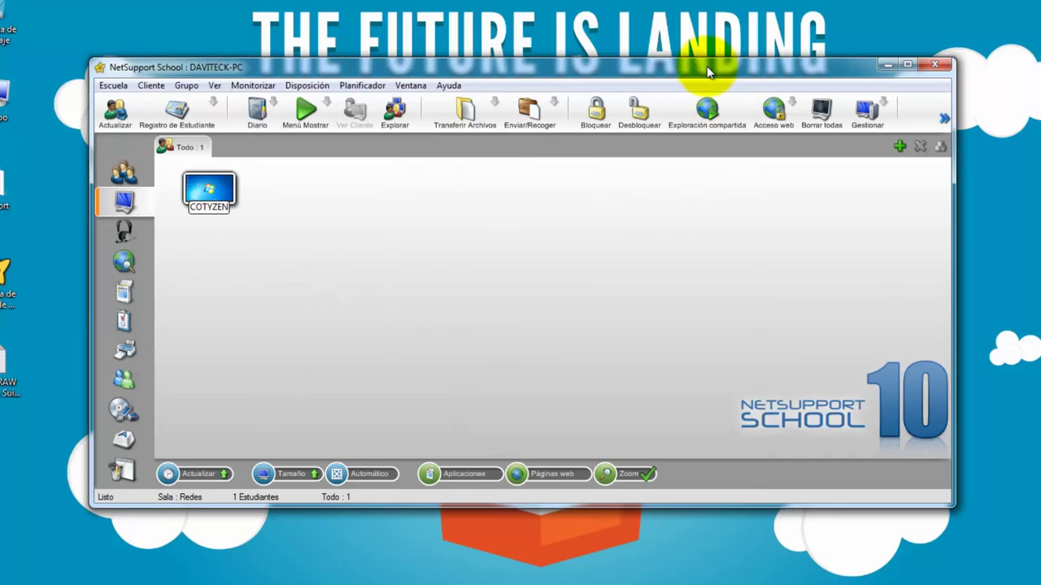
drag(704, 66, 739, 41)
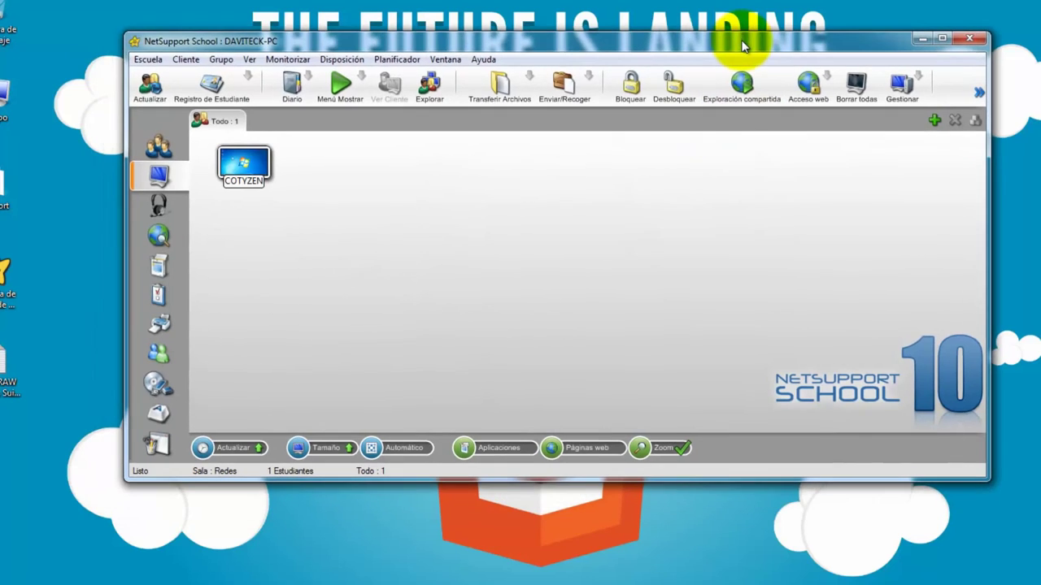
click(253, 167)
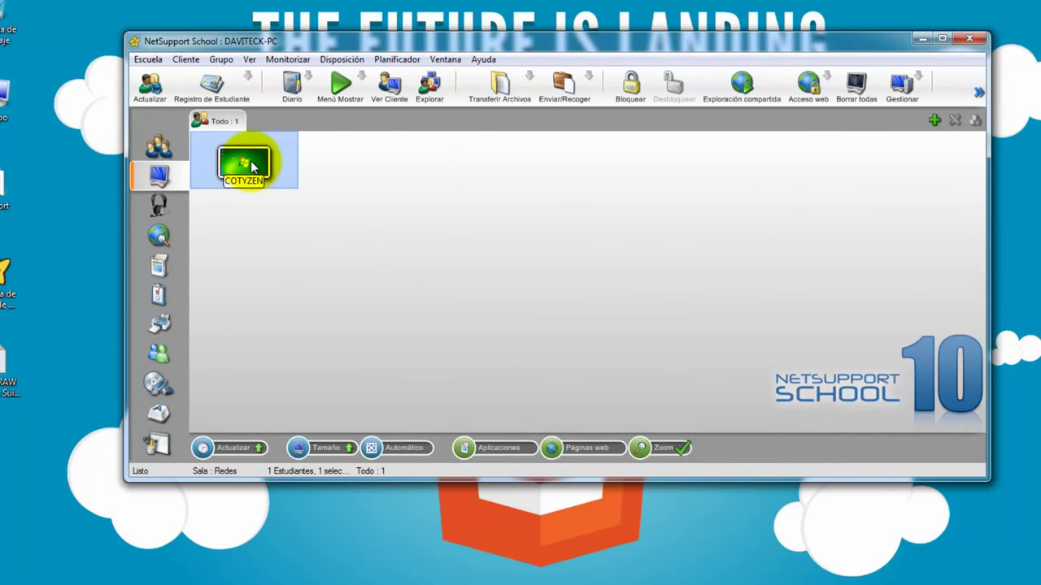
click(351, 187)
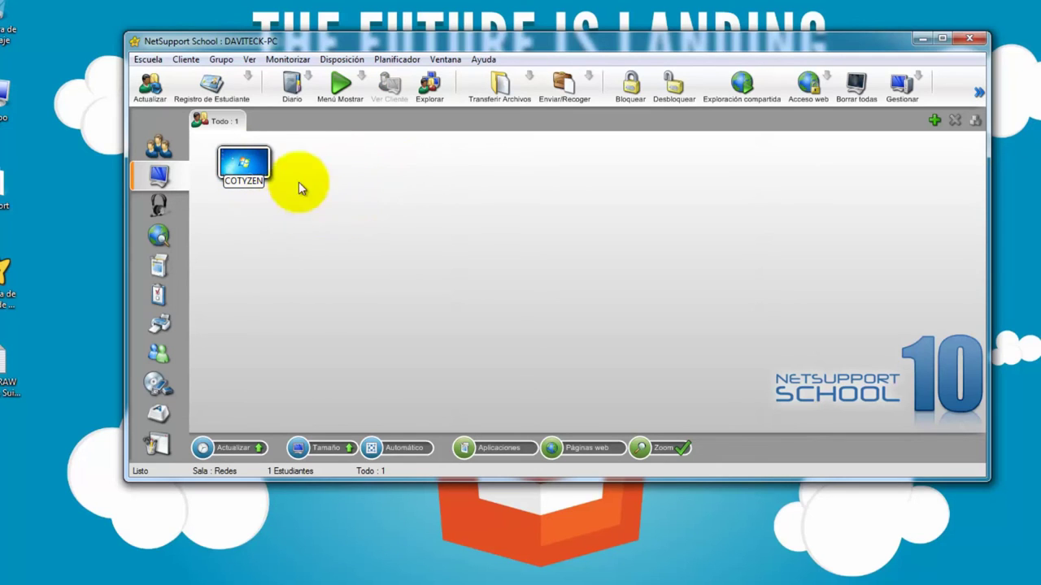
drag(485, 42, 464, 69)
Locate the PC REMOTO file on COTYZEN's remote desktop, then open the Transferir Archivos dropdown
double_click(226, 187)
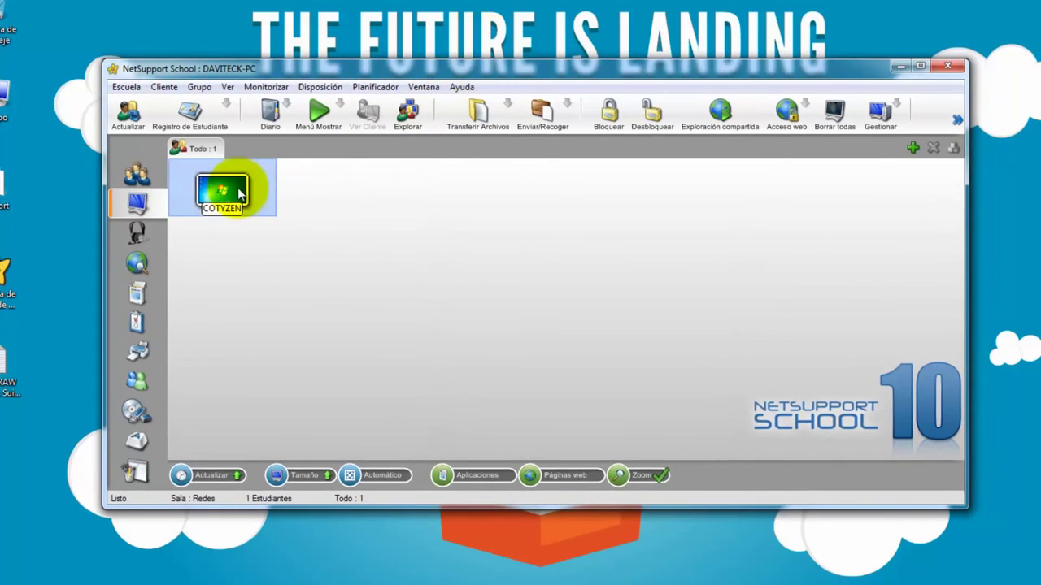
mouse_move(274, 371)
mouse_down()
mouse_move(263, 395)
mouse_move(289, 335)
mouse_up()
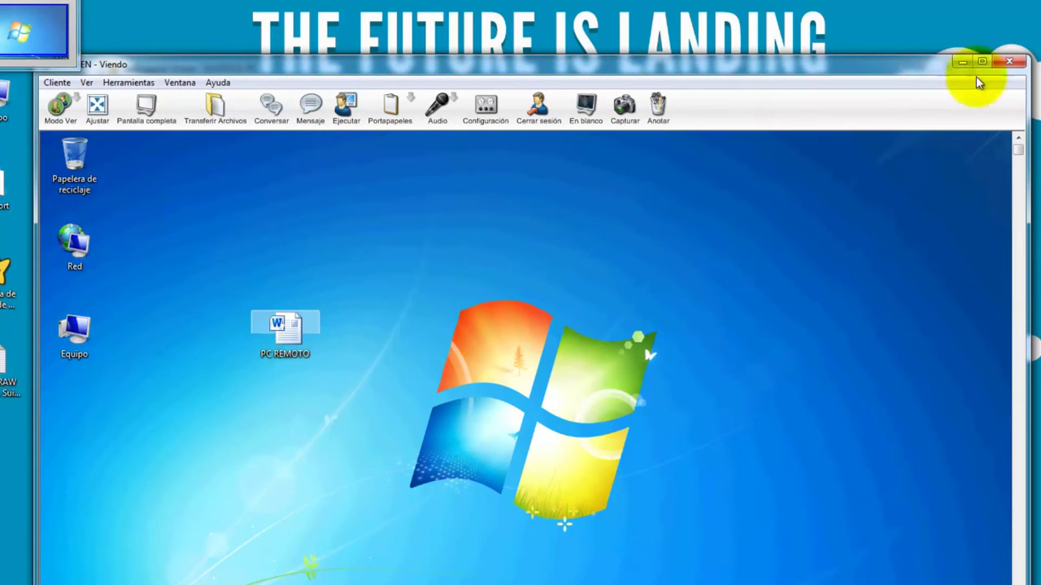
click(1009, 62)
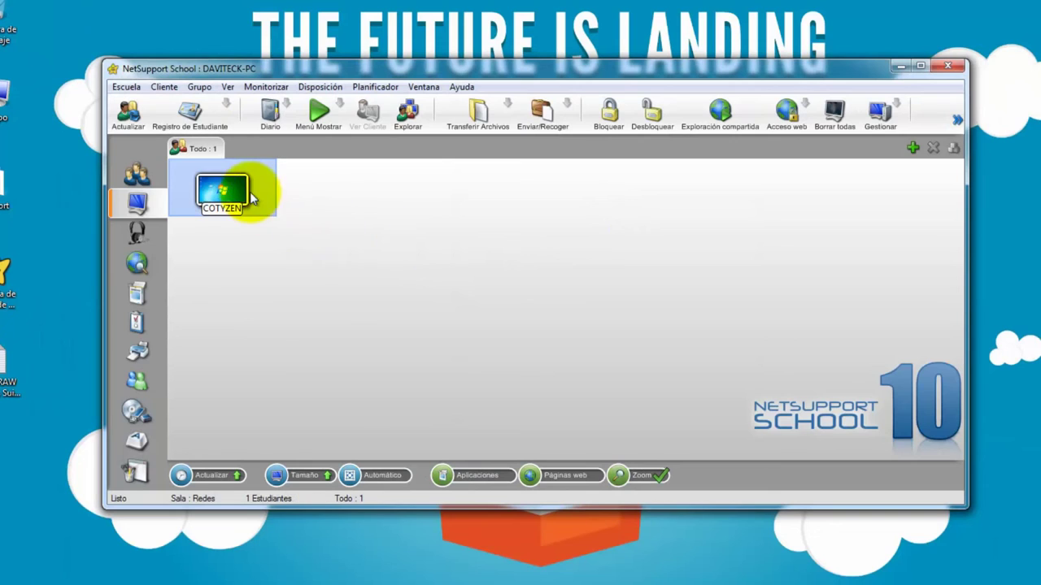
click(485, 114)
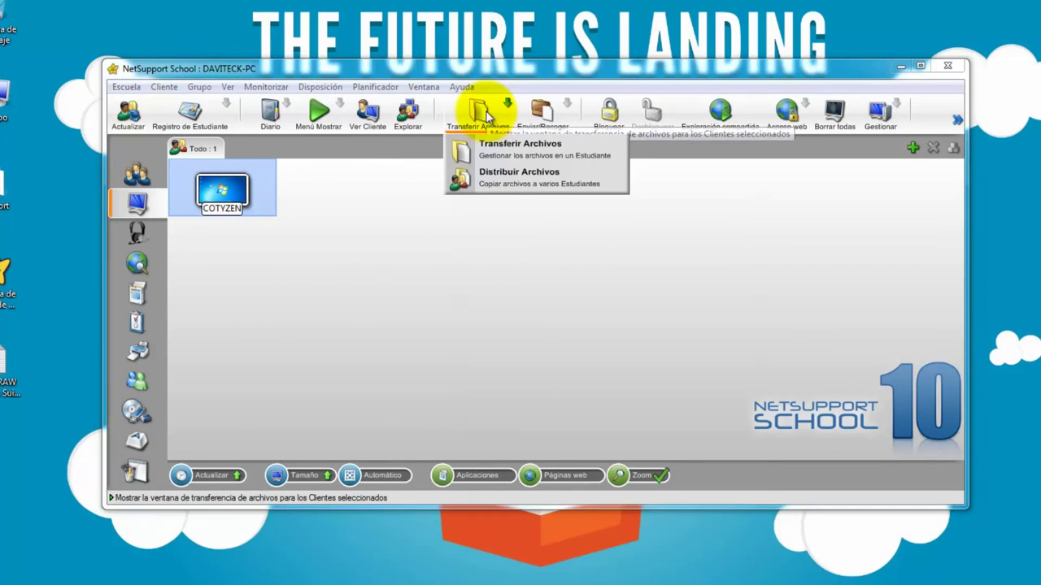
Copy PC REMOTO from COTYZEN's Desktop to the tutor's local Desktop
click(514, 155)
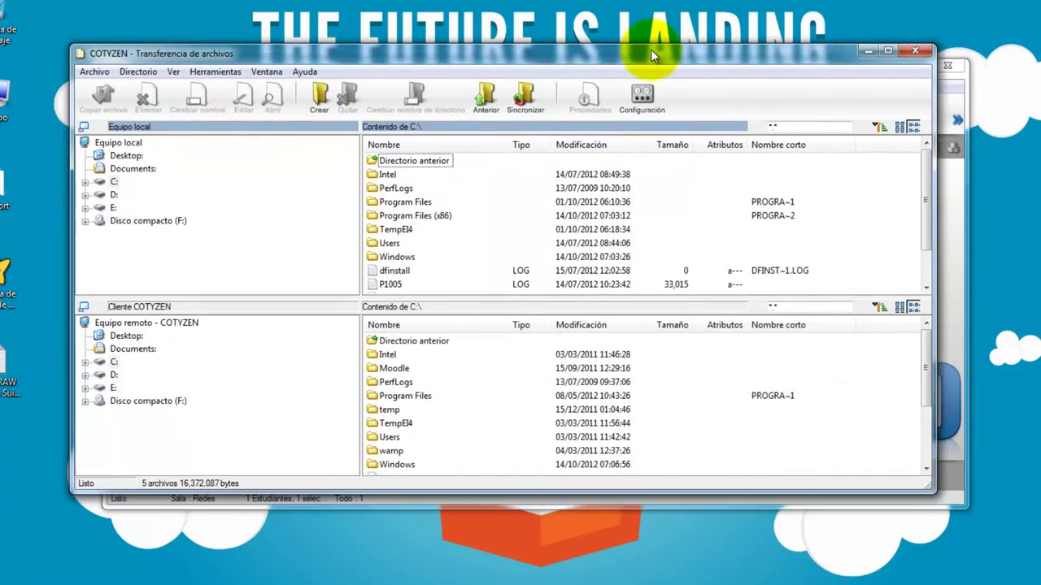
drag(651, 54, 734, 44)
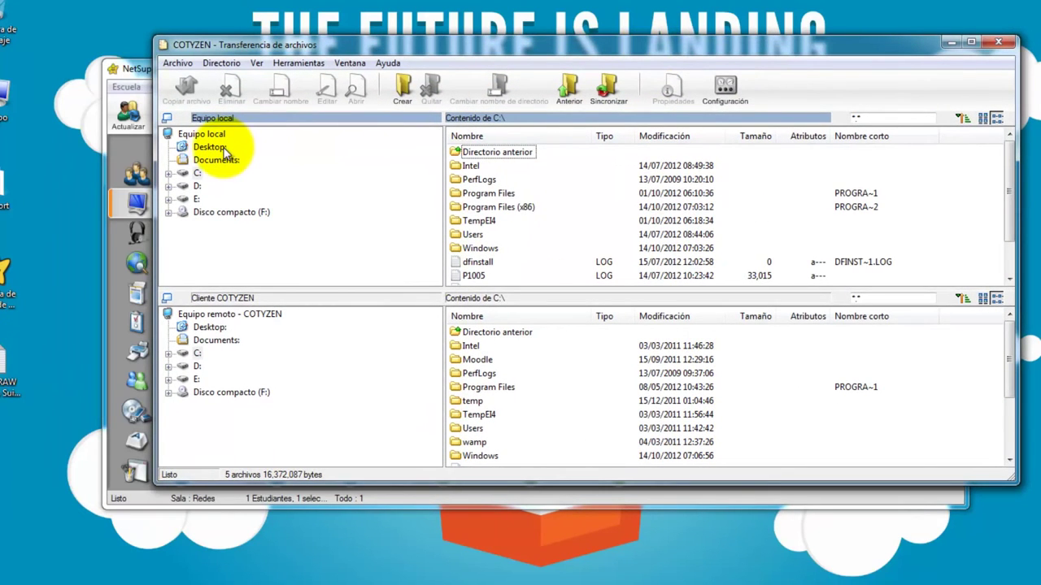
click(213, 329)
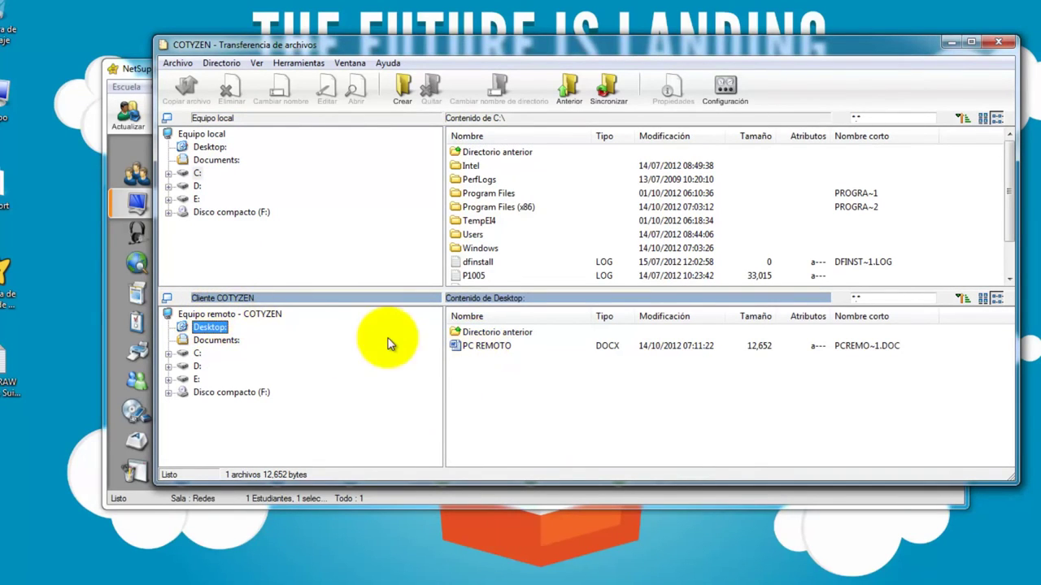
click(469, 349)
drag(469, 351, 221, 151)
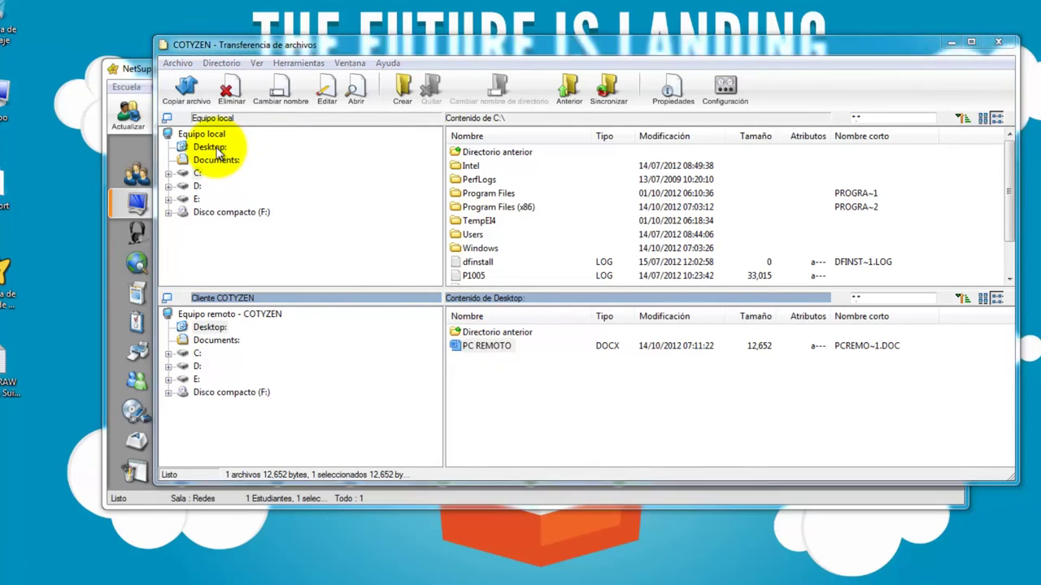
Close the file transfer window and decline closing the tutor console
click(998, 42)
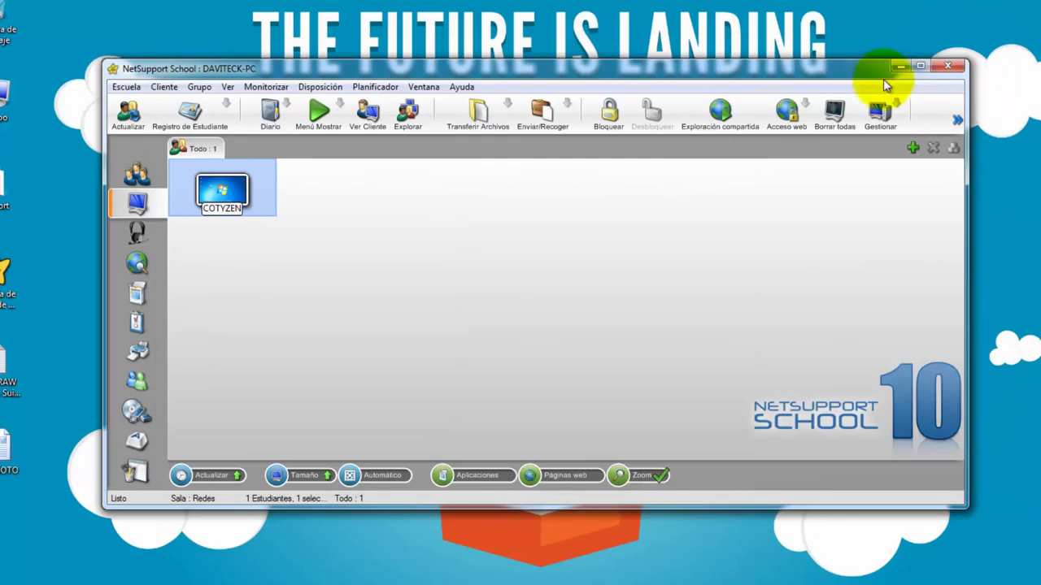
click(947, 68)
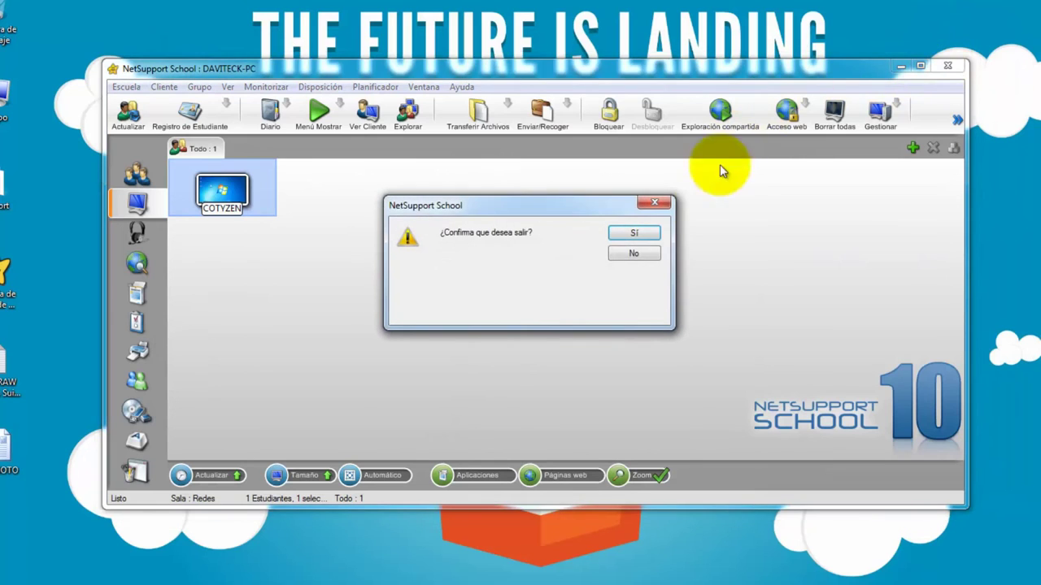
click(651, 256)
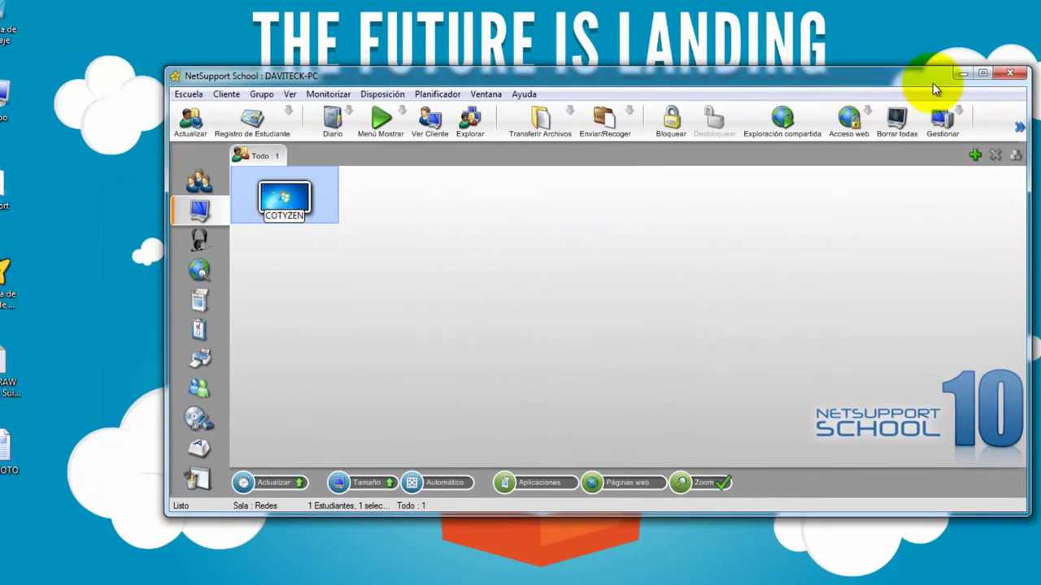
click(950, 68)
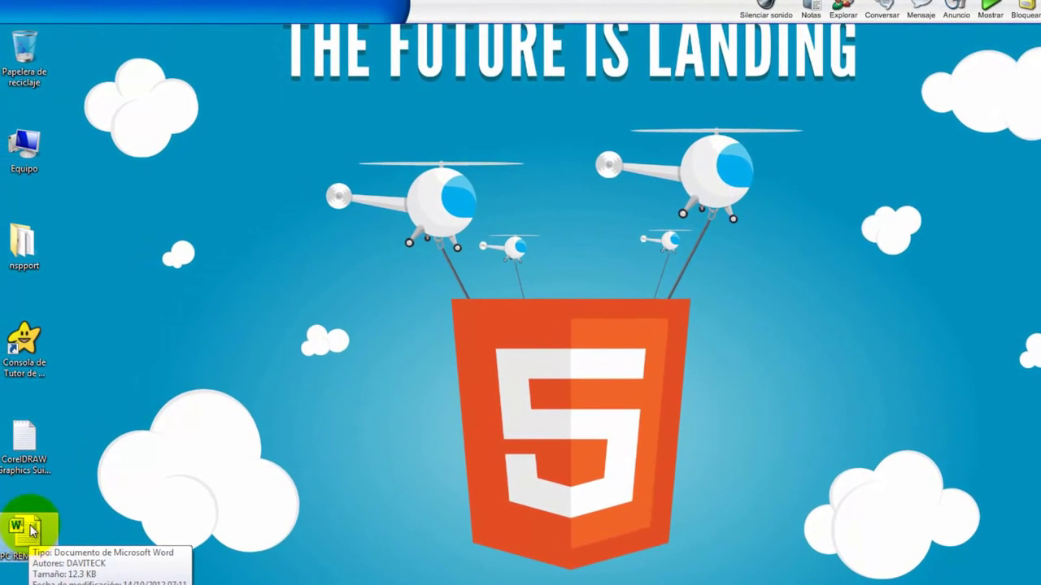
drag(31, 530, 333, 344)
click(32, 443)
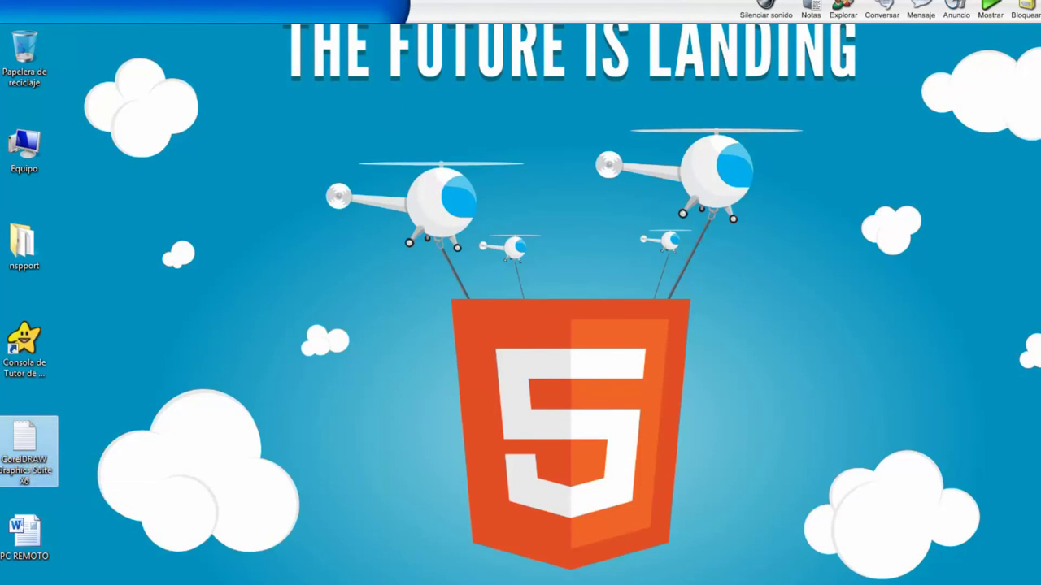
click(550, 579)
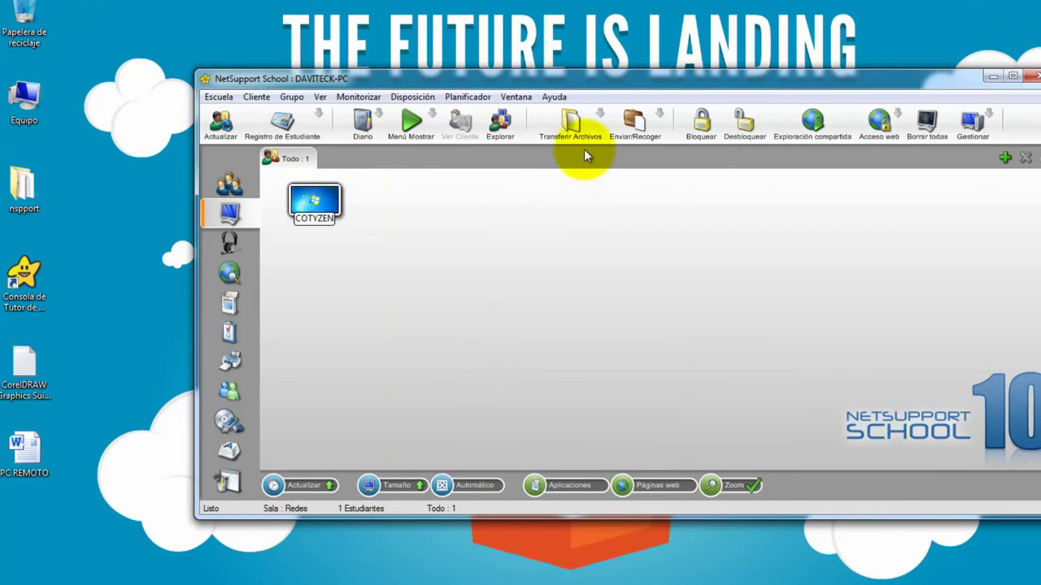
click(571, 128)
Send the CorelDRAW Graphics Suite X6 file from the local Desktop to COTYZEN's Desktop
click(597, 185)
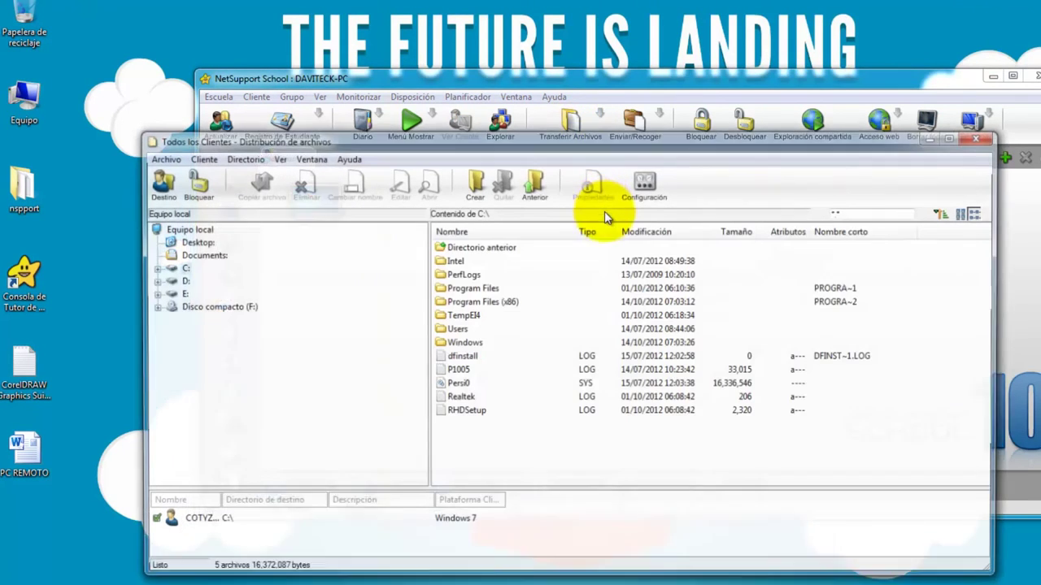
click(195, 242)
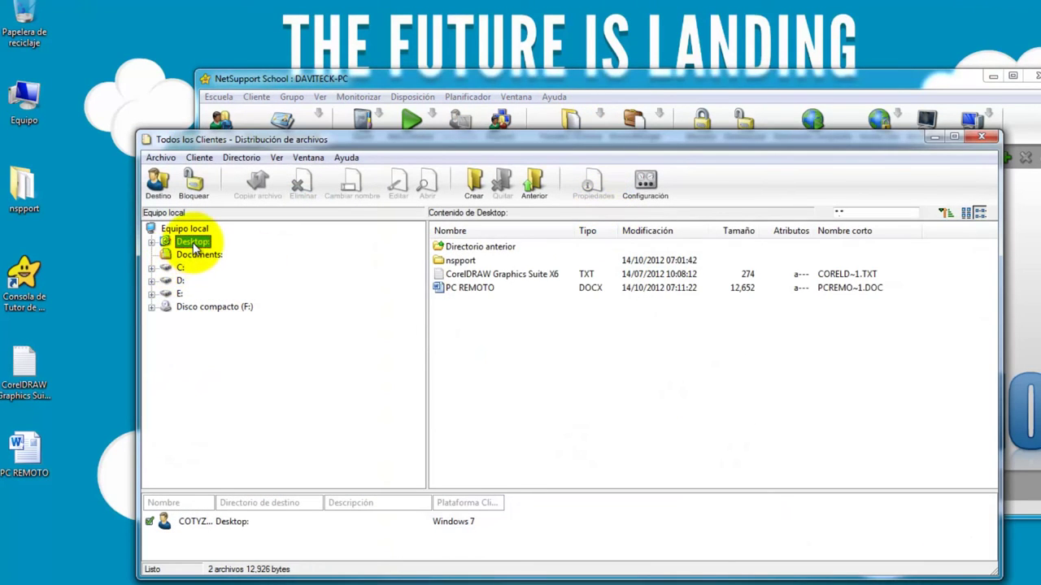
click(464, 275)
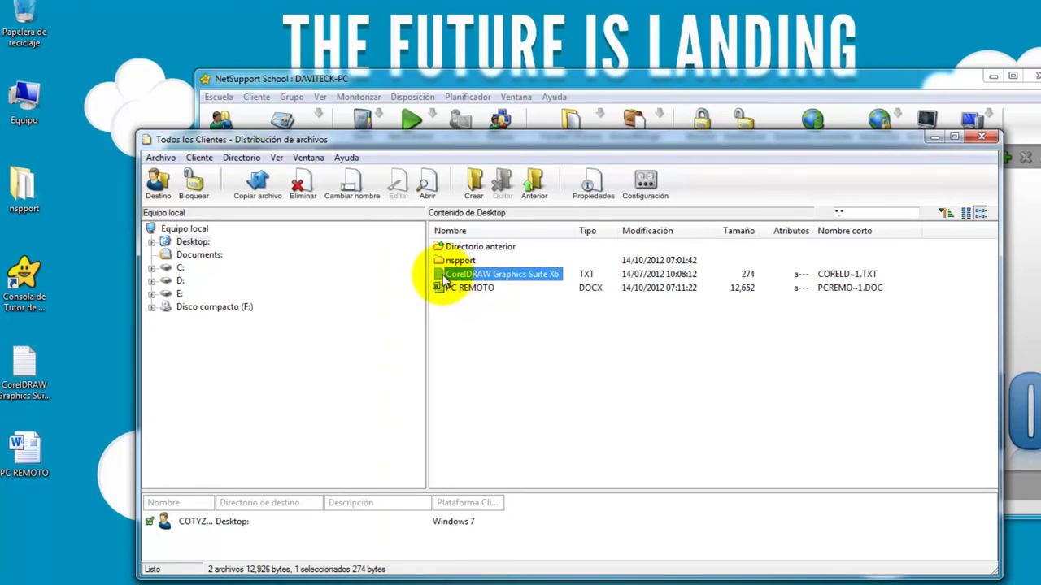
drag(444, 279, 231, 527)
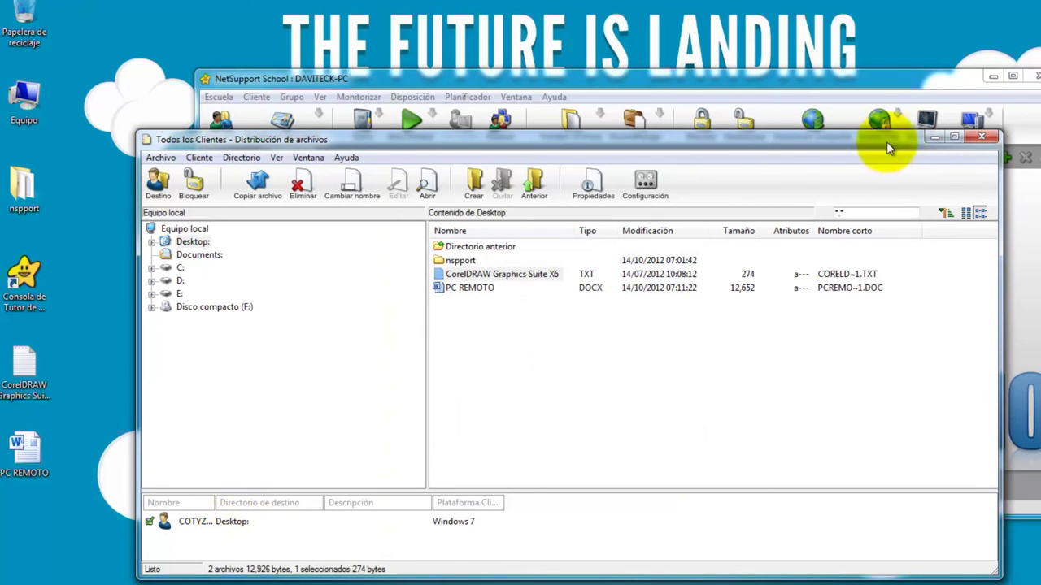
click(980, 136)
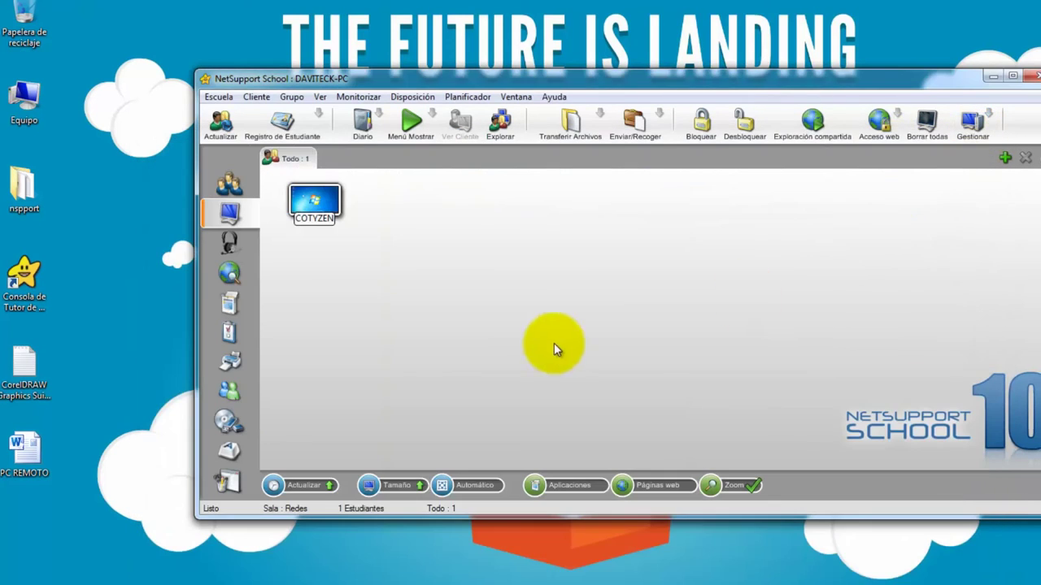
Reposition the CorelDRAW file icon on COTYZEN's desktop through remote view
double_click(304, 200)
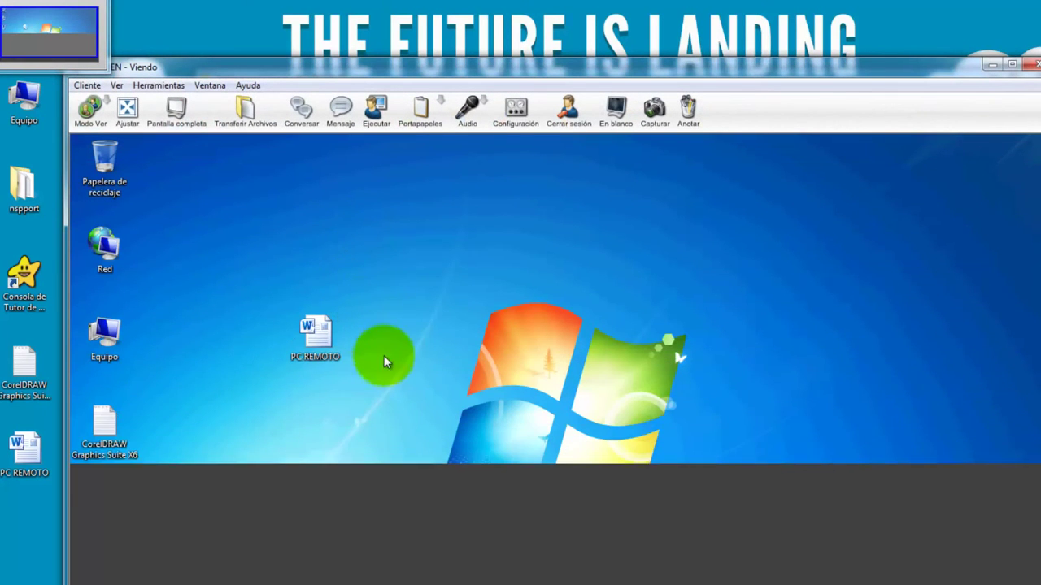
drag(171, 431, 447, 257)
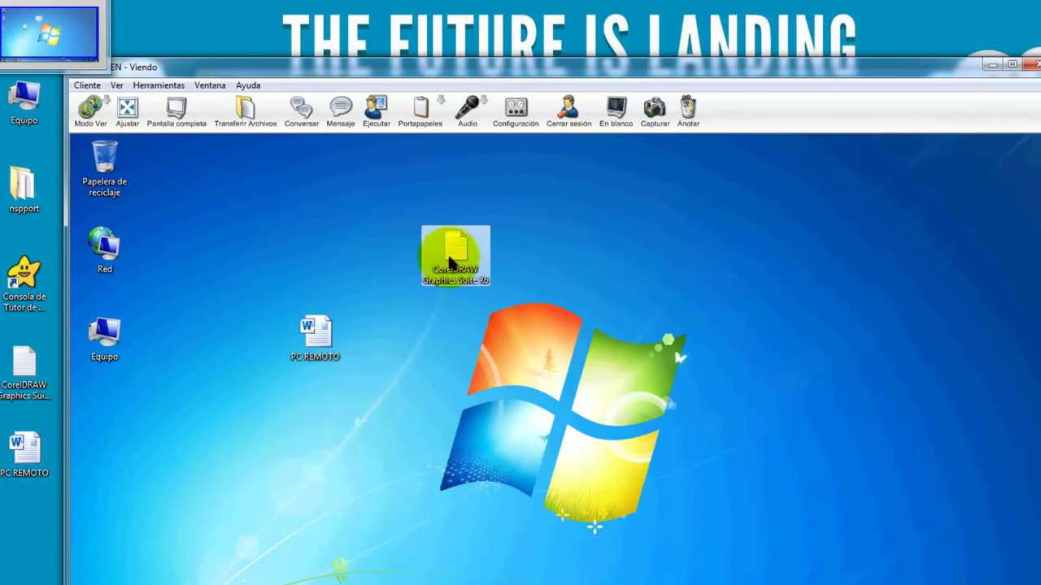
click(1029, 65)
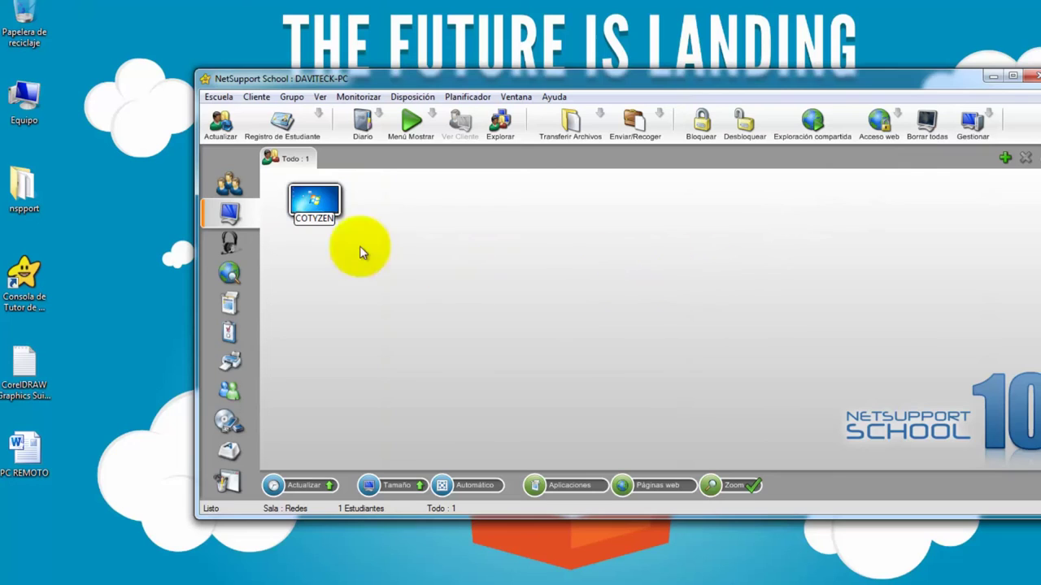
Lock COTYZEN's screen with Bloquear and check its locked thumbnail in monitor view
click(317, 202)
click(701, 128)
click(228, 185)
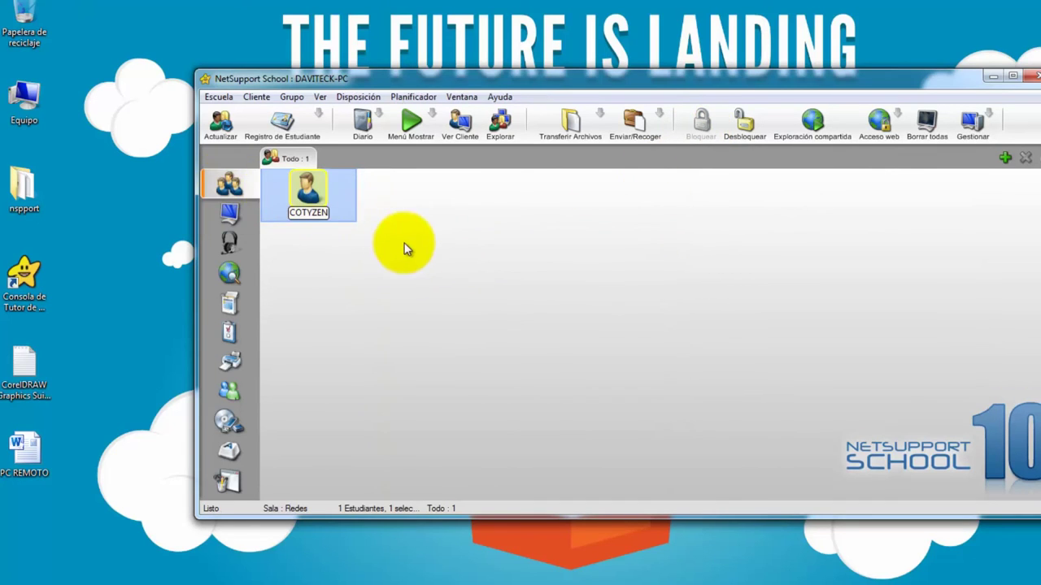
click(229, 212)
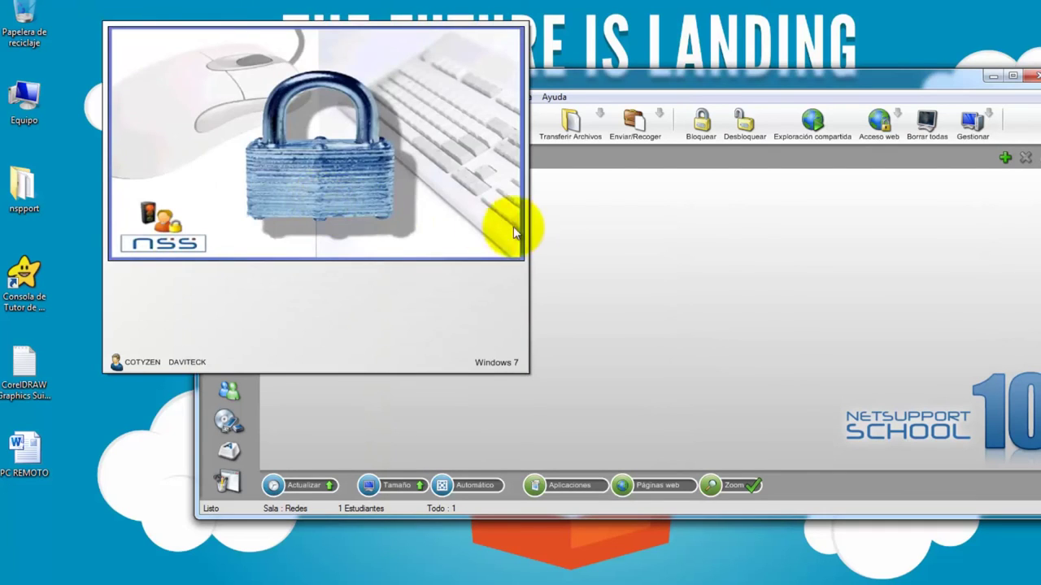
mouse_move(310, 210)
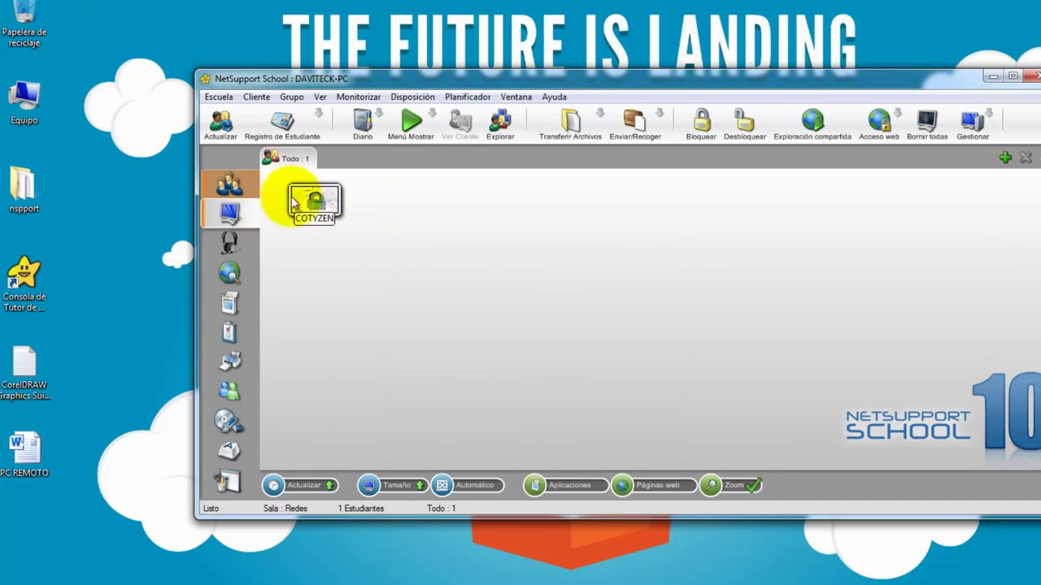
Unlock COTYZEN's screen with Desbloquear, then toggle between icon and thumbnail views
click(753, 134)
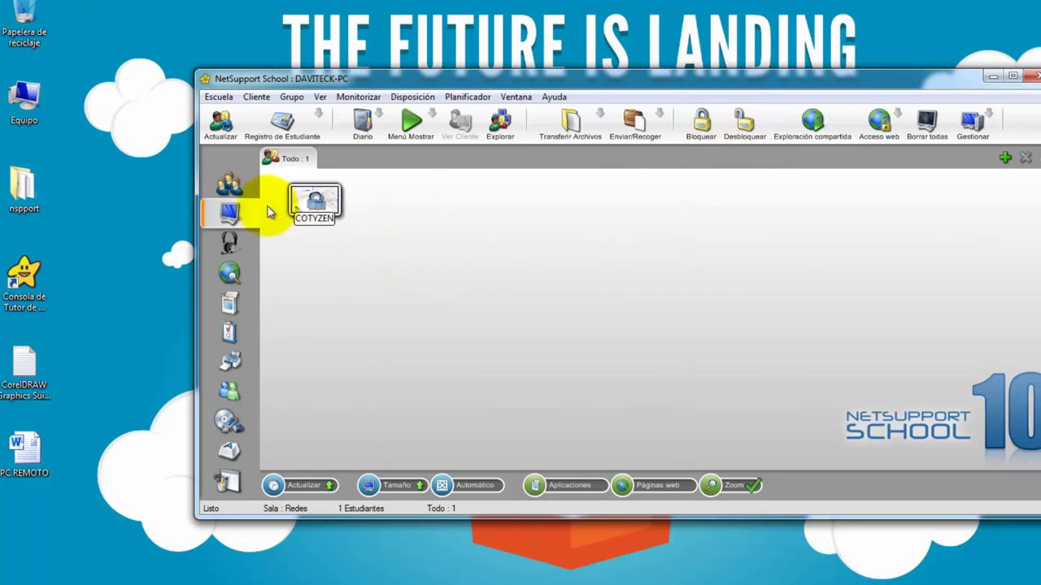
click(315, 203)
click(487, 268)
click(229, 183)
click(229, 213)
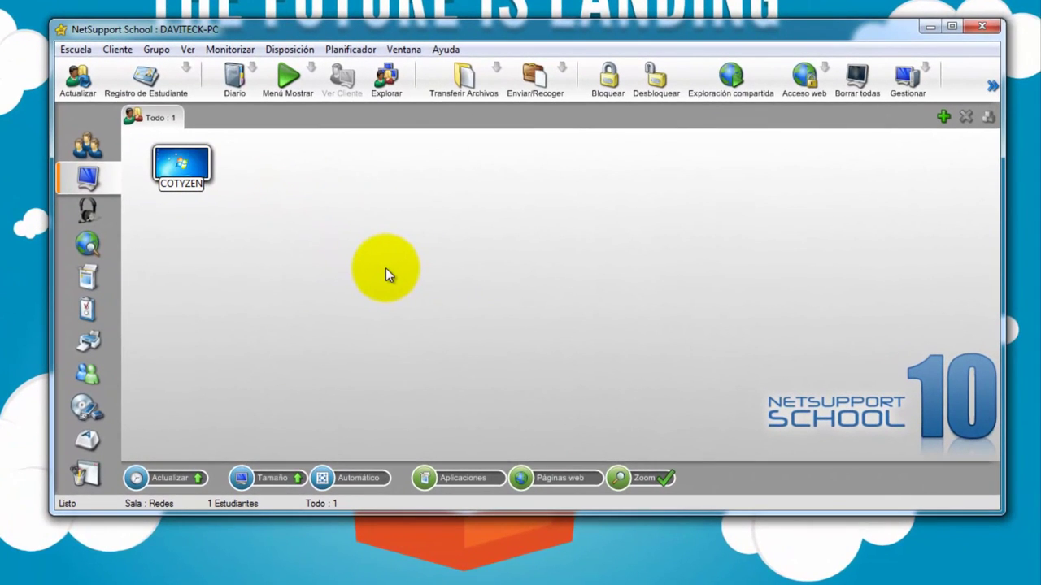
Open the authorised and restricted web page lists, start a new restricted page, and type 'FB'
click(88, 244)
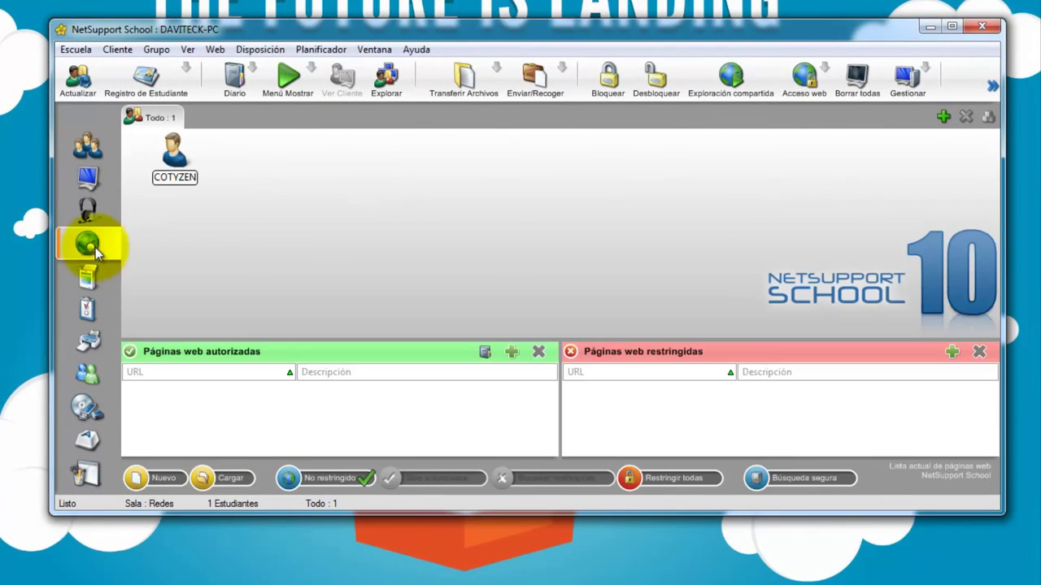
click(952, 352)
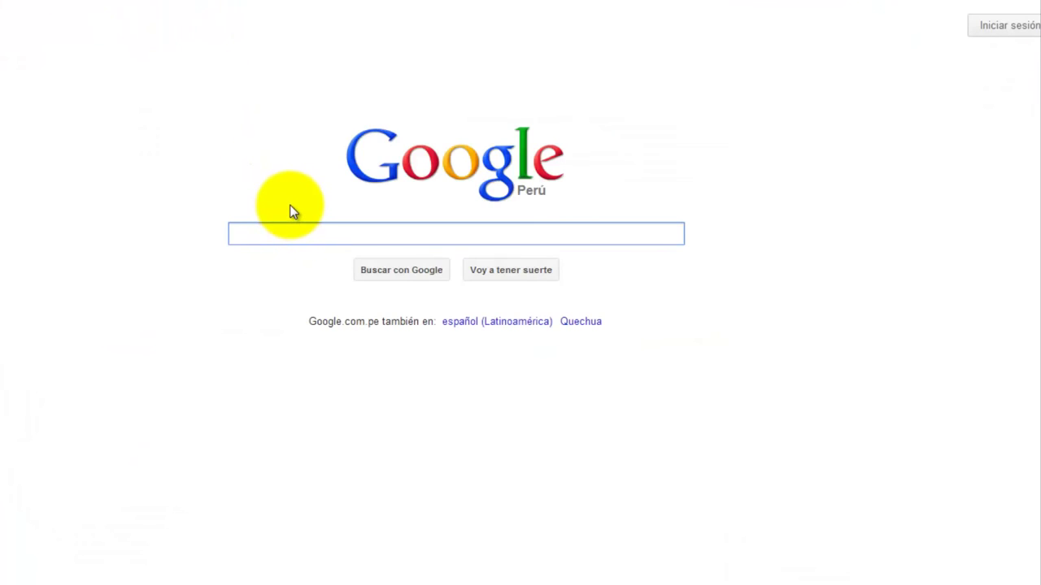
text(FB)
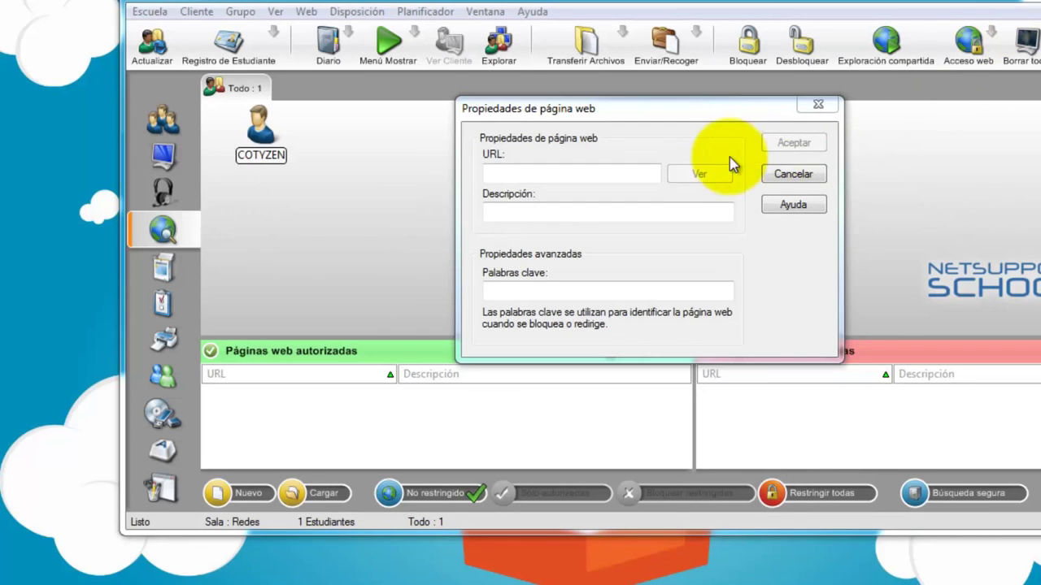
click(619, 173)
text(http://www.facebook.com/)
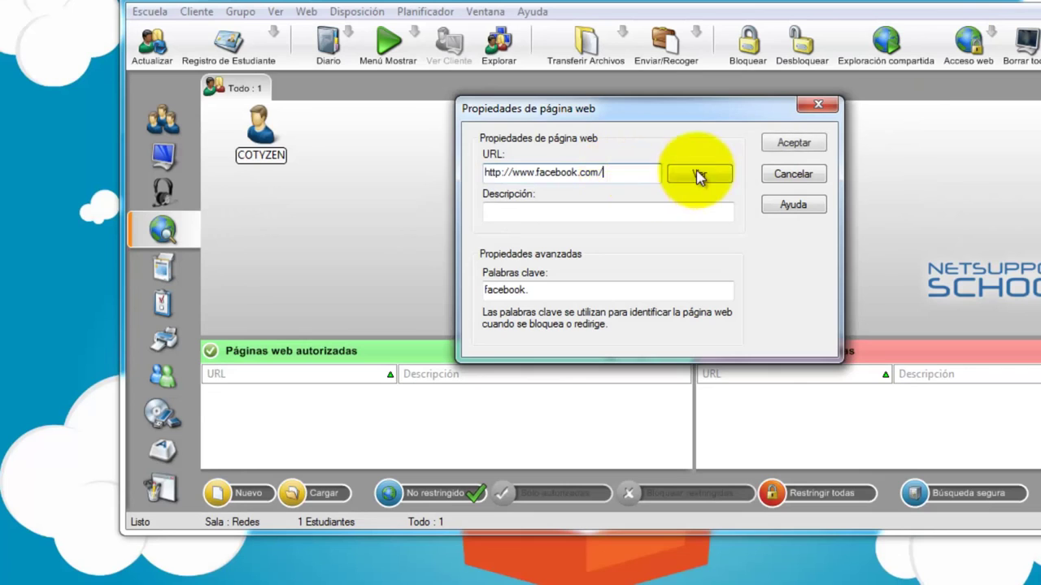
click(789, 144)
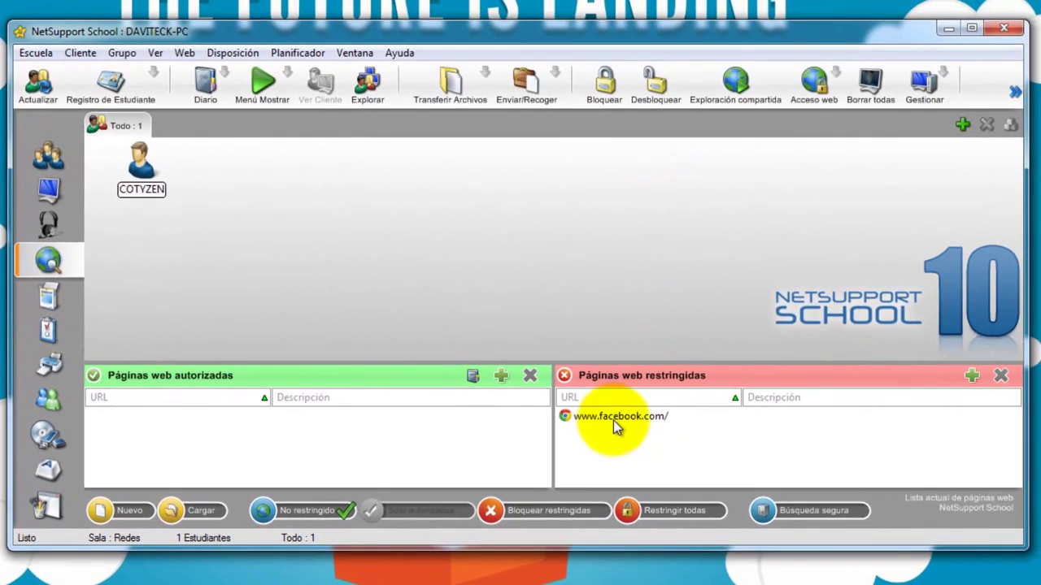
click(761, 397)
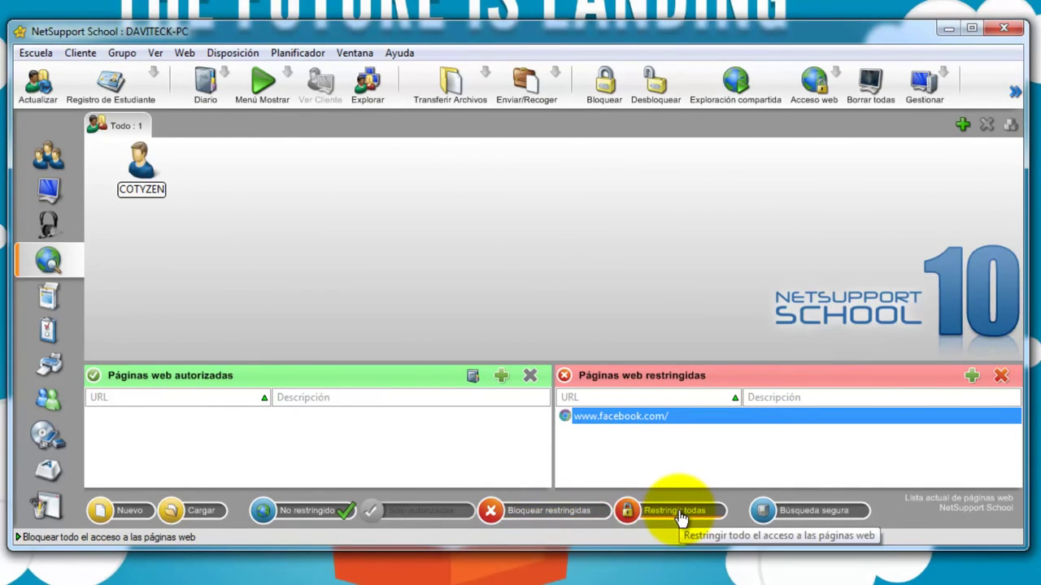
Try Restringir todas and Bloquear restringidas, ending with student web access set to No restringido
click(430, 221)
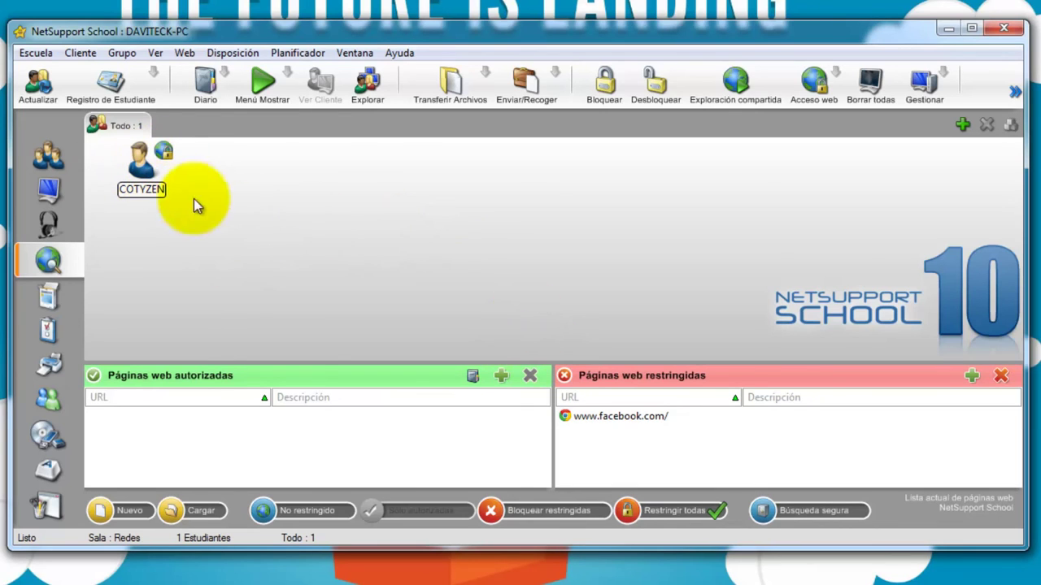
click(167, 166)
click(332, 214)
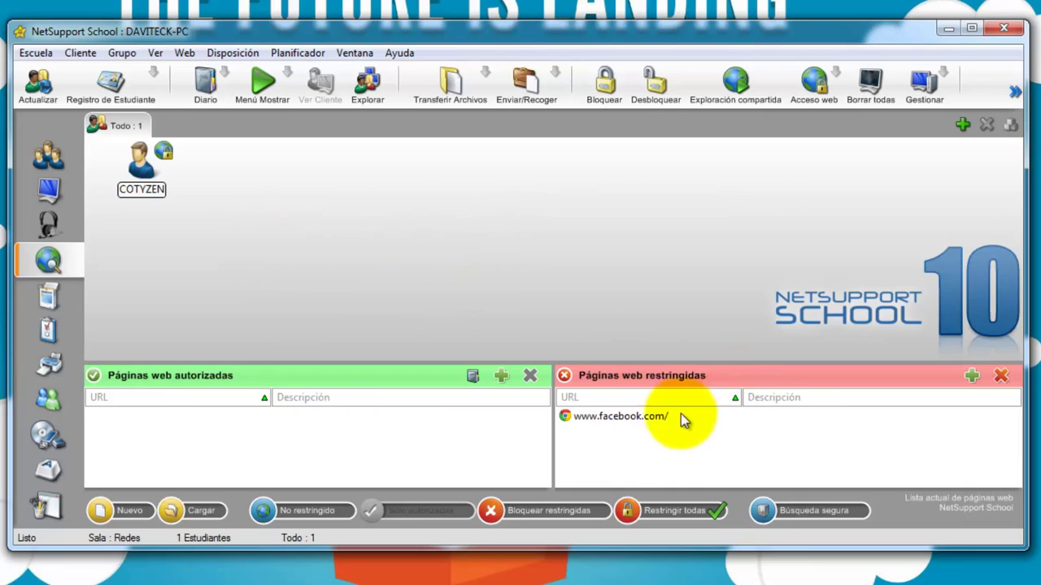
click(656, 418)
click(522, 299)
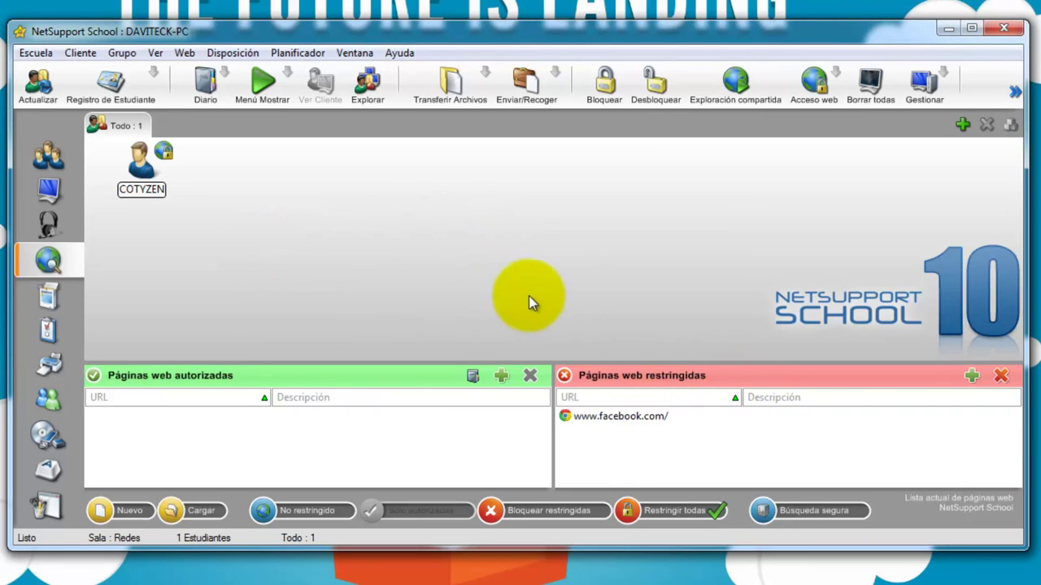
click(641, 423)
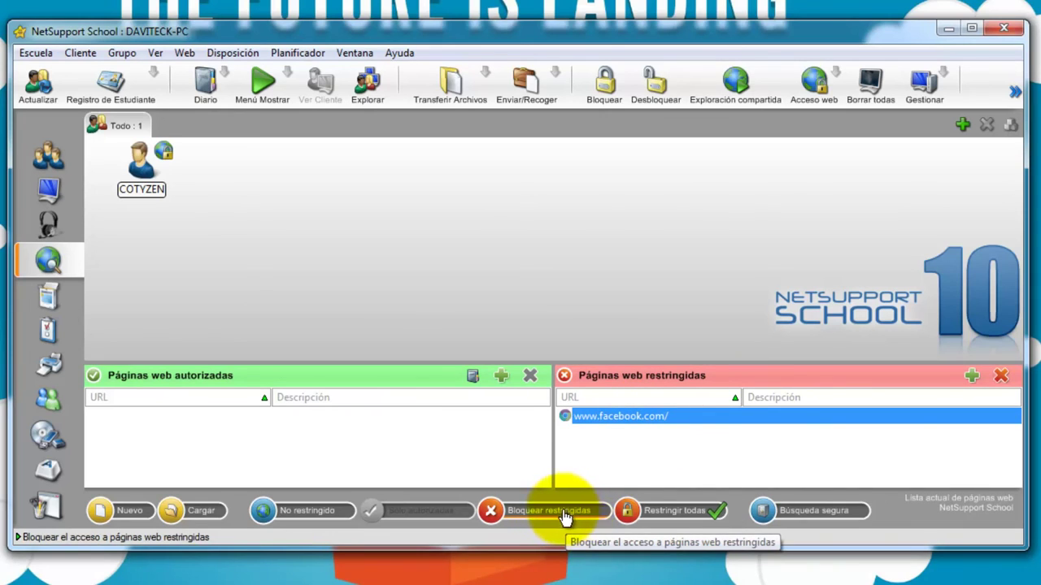
click(307, 514)
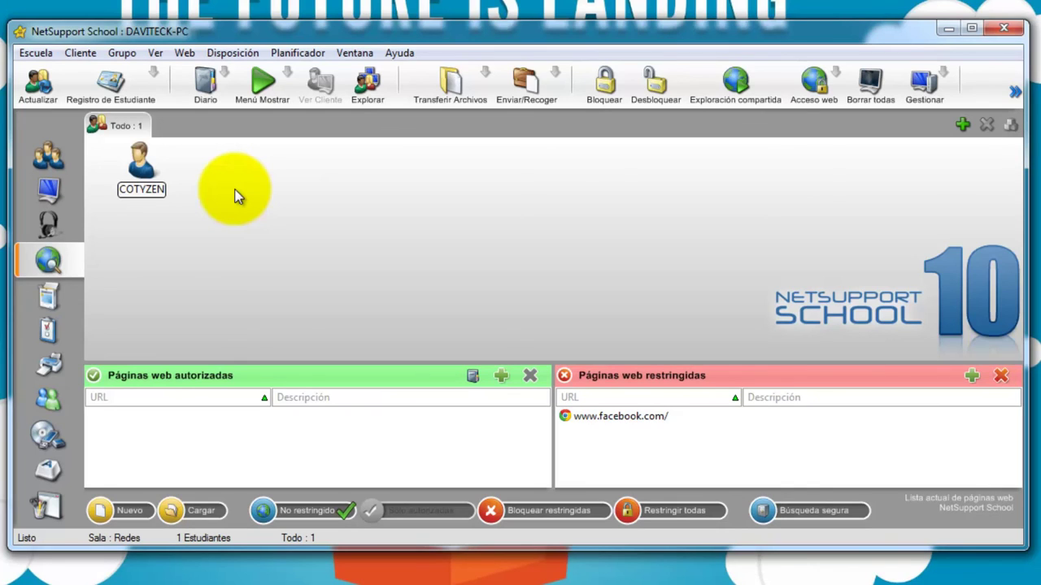
Select COTYZEN and shut it down via Gestionar > Apagar, confirming with Sí
click(144, 168)
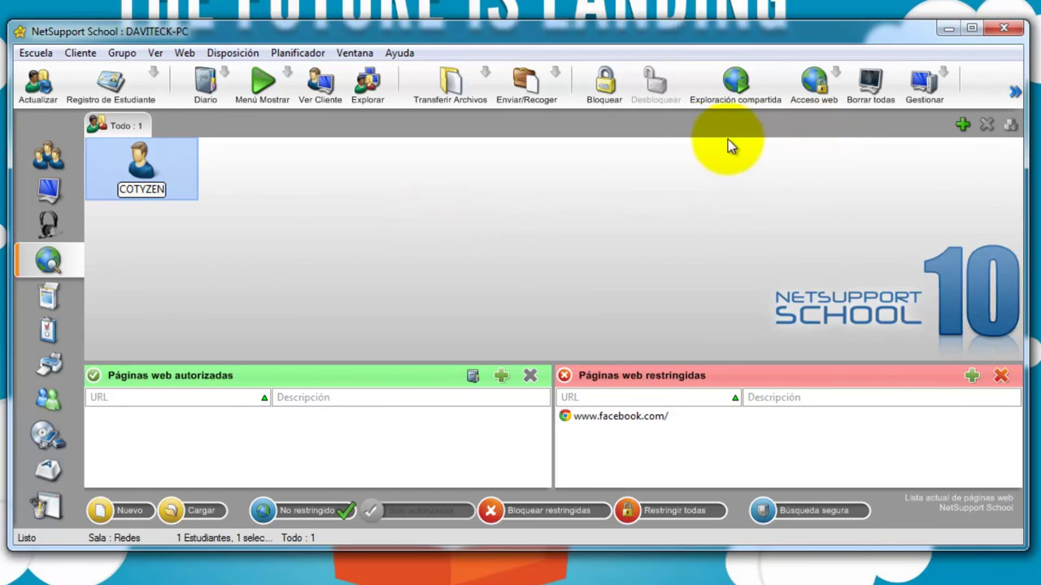
click(185, 188)
click(186, 188)
drag(785, 275, 88, 148)
click(57, 155)
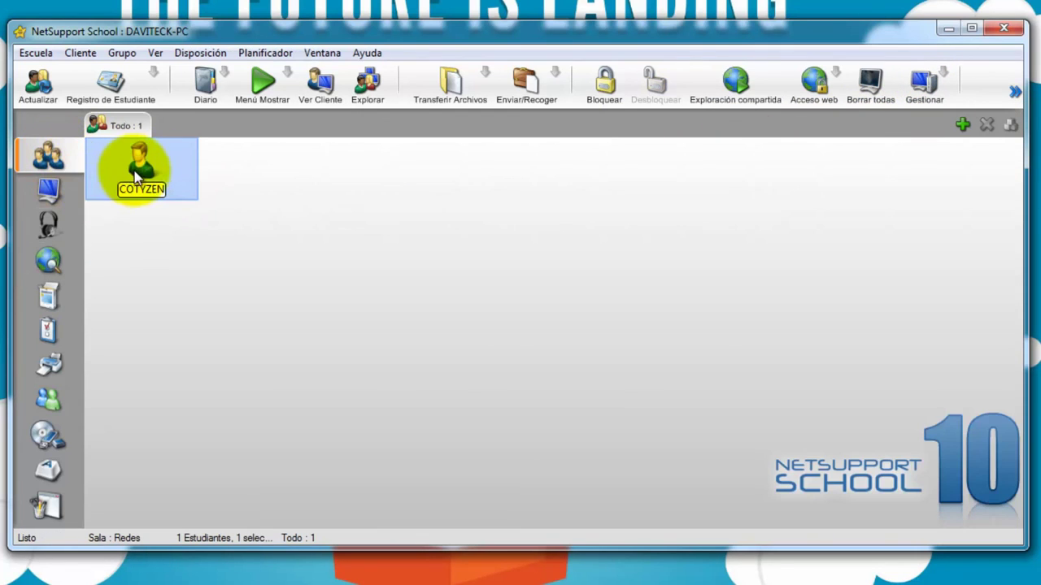
click(923, 86)
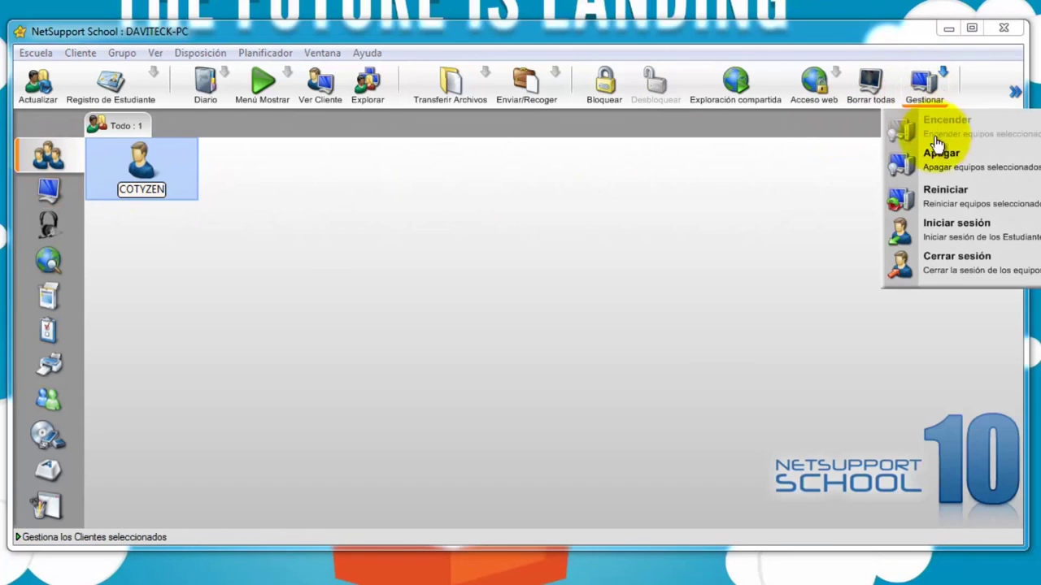
click(945, 169)
click(650, 226)
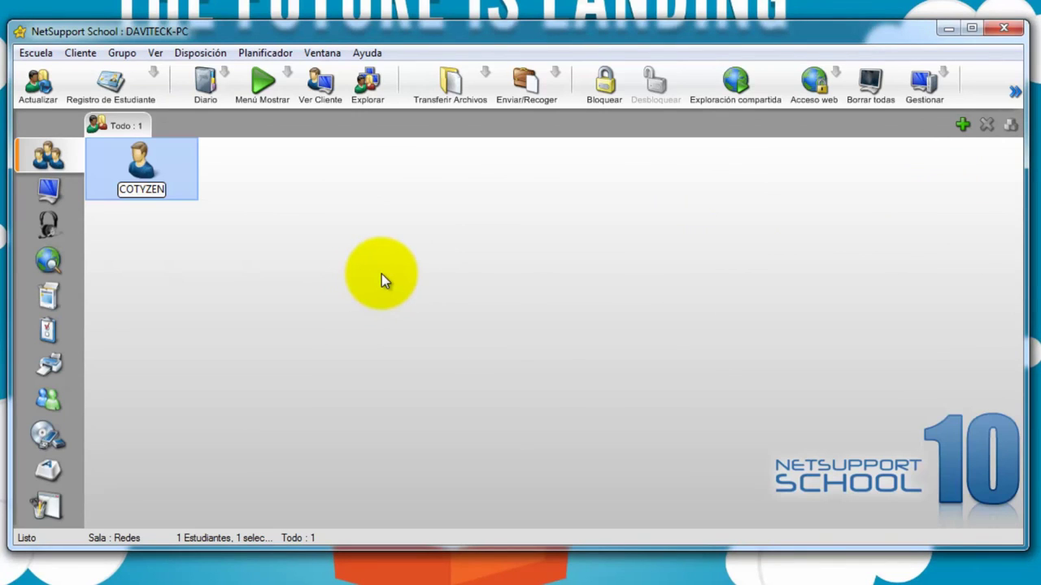
Rescan the class with Actualizar and cancel the attempt to reconnect to COTYZEN
click(381, 274)
click(50, 192)
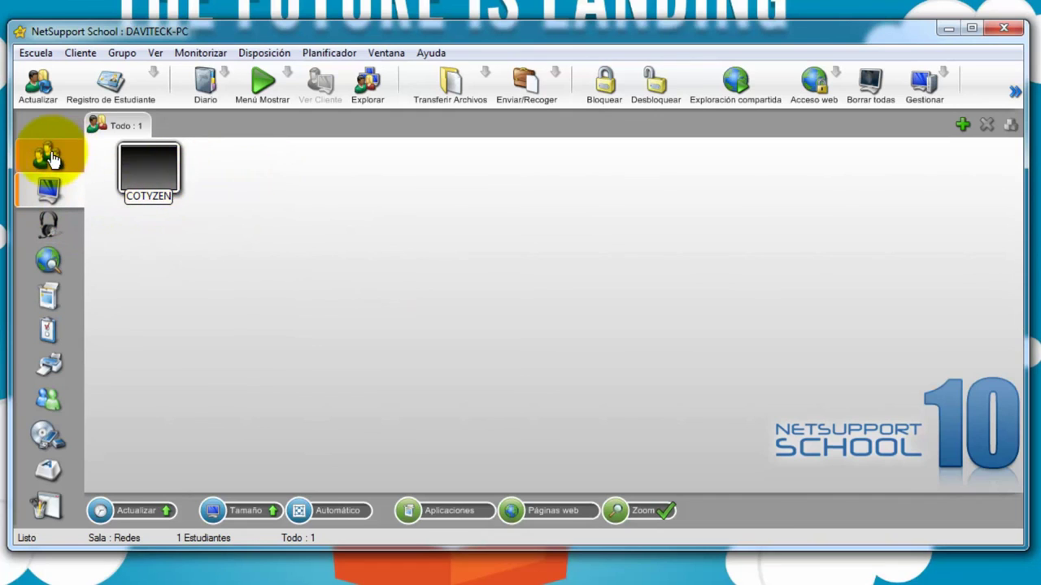
click(71, 158)
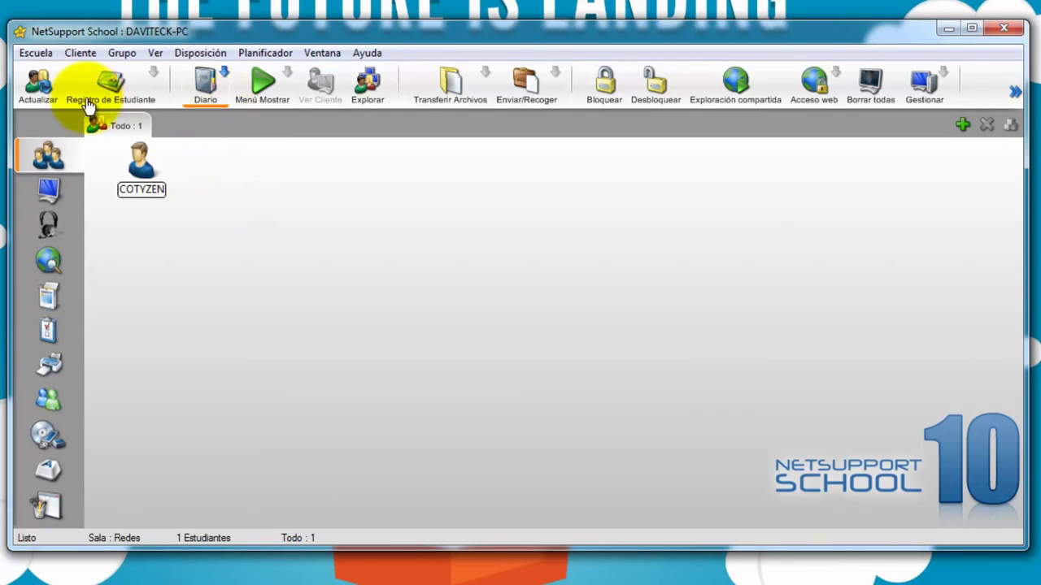
click(38, 83)
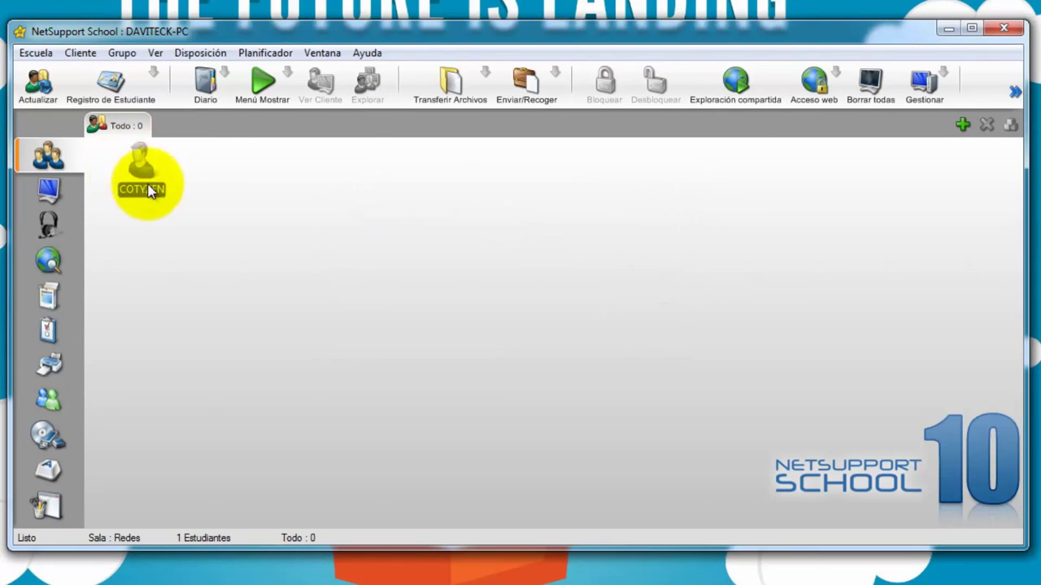
click(48, 188)
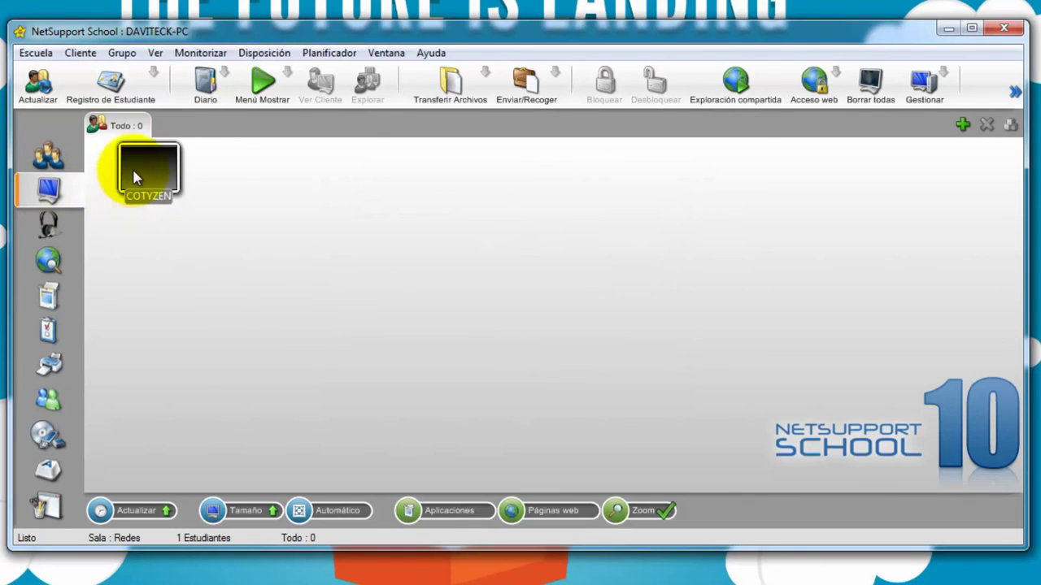
double_click(136, 177)
click(630, 322)
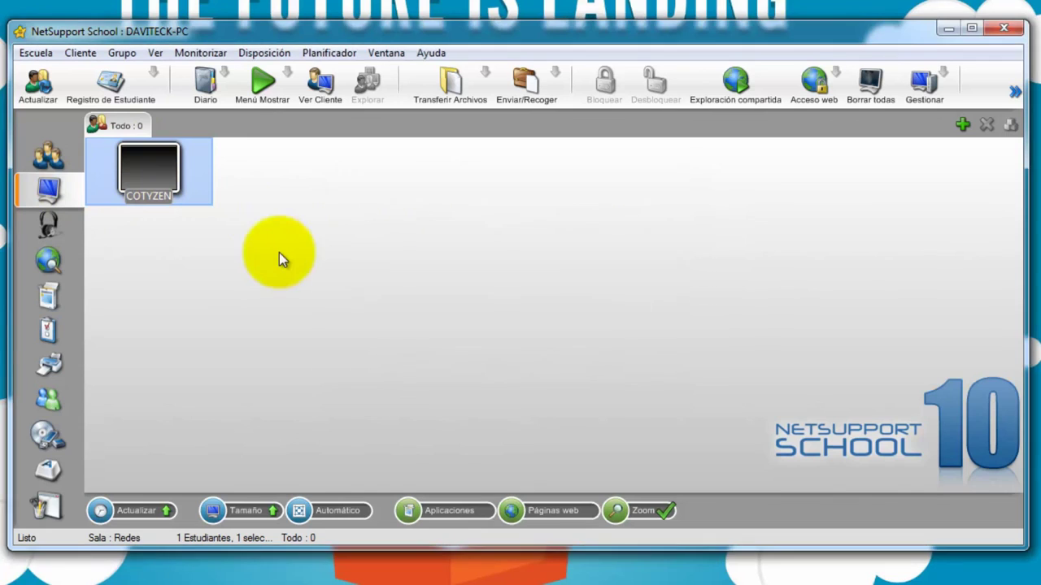
click(72, 164)
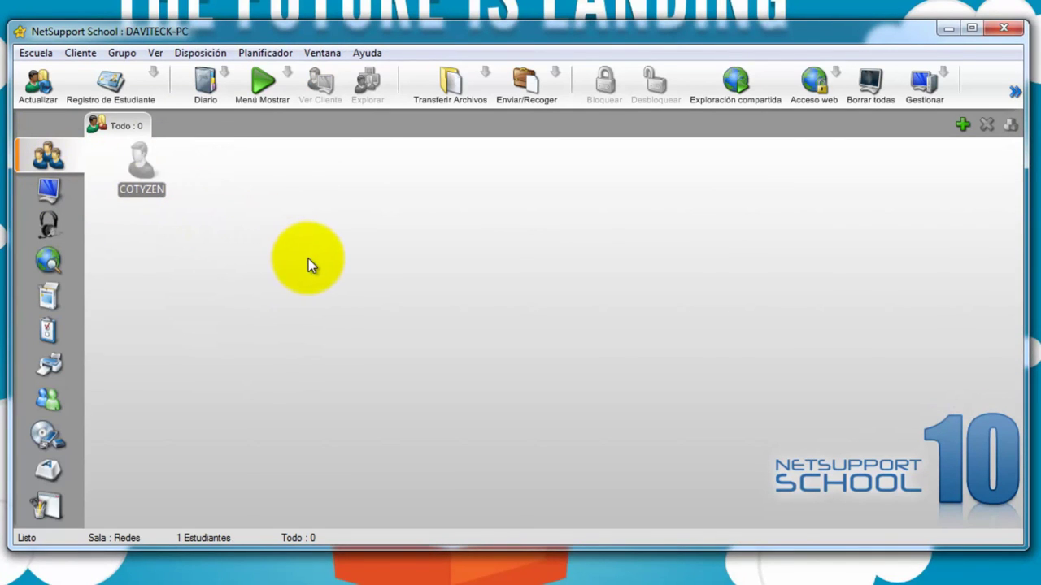